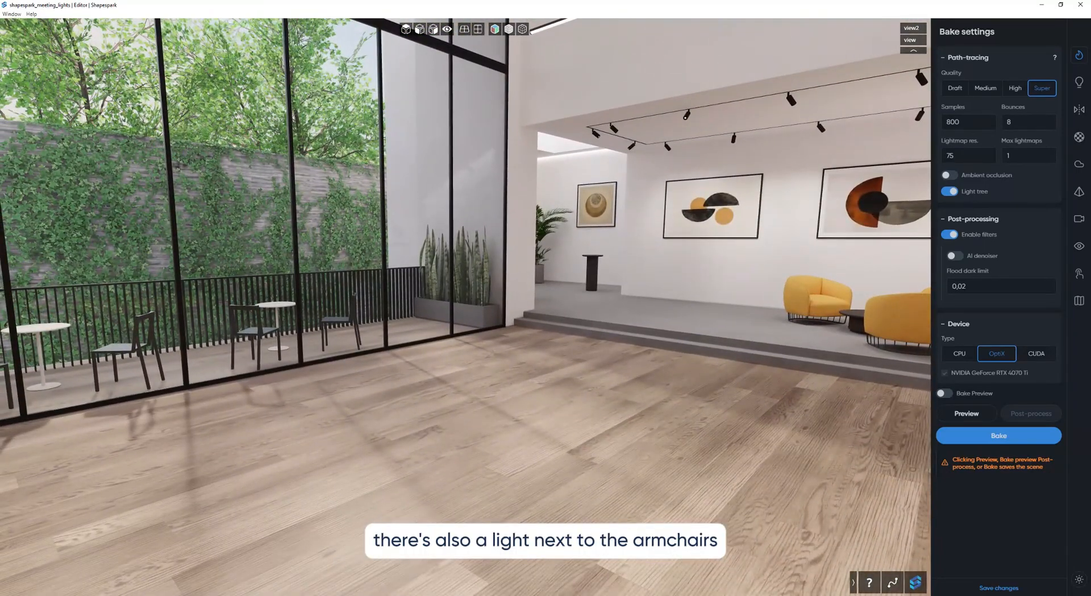
{"action": "left_click_drag", "start_coordinate": [555, 418], "coordinate": [623, 405]}
{"action": "left_click", "coordinate": [559, 377]}
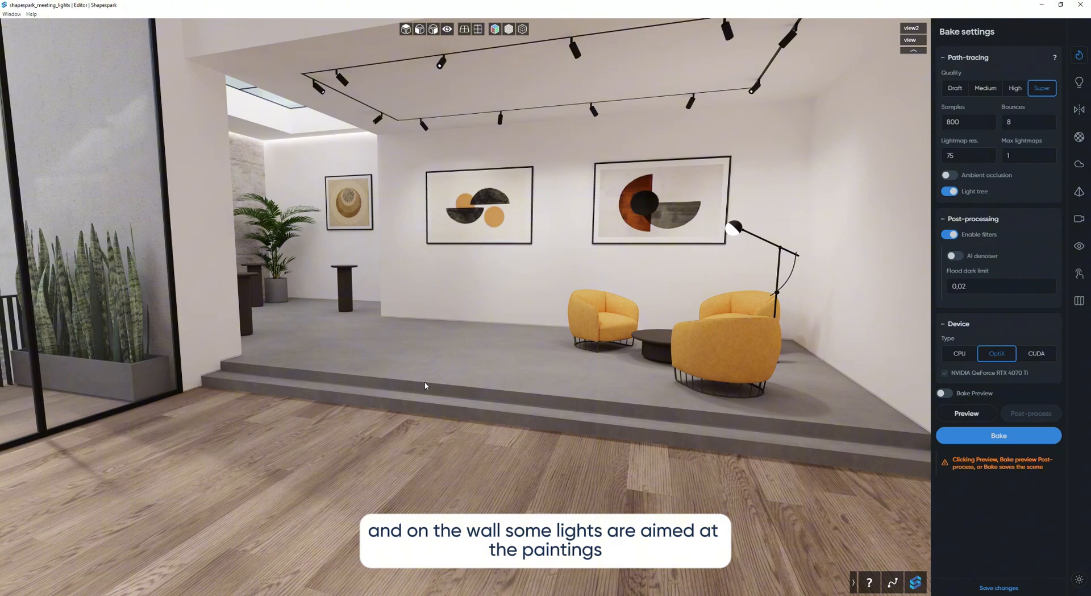
{"action": "left_click_drag", "start_coordinate": [425, 386], "coordinate": [372, 339]}
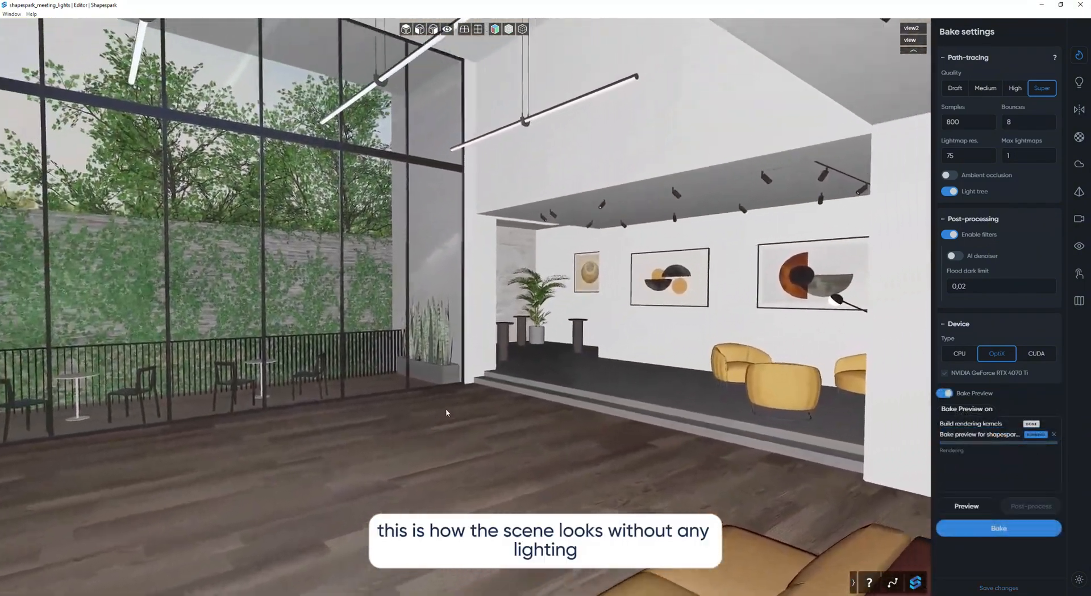
{"action": "mouse_move", "coordinate": [446, 413]}
{"action": "left_mouse_down"}
{"action": "mouse_move", "coordinate": [503, 377]}
{"action": "mouse_move", "coordinate": [550, 402]}
{"action": "mouse_move", "coordinate": [643, 397]}
{"action": "mouse_move", "coordinate": [378, 417]}
{"action": "mouse_move", "coordinate": [533, 423]}
{"action": "mouse_move", "coordinate": [441, 414]}
{"action": "left_mouse_up"}
{"action": "key", "text": "w"}
{"action": "key", "text": "s"}
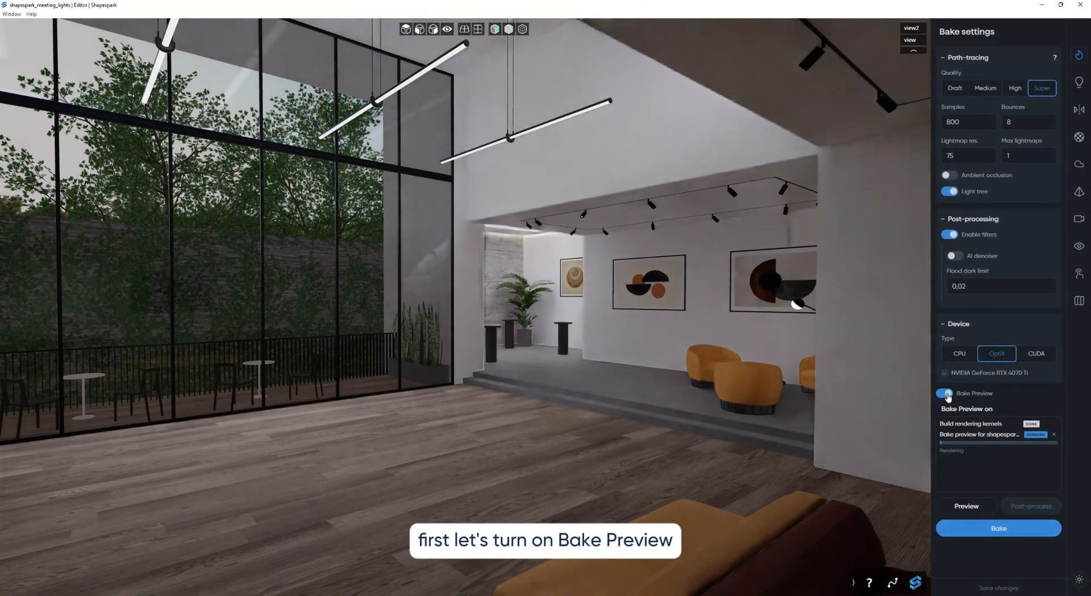
Open the lights settings and turn off the sky light and the emissive materials.
{"action": "left_click", "coordinate": [1082, 84]}
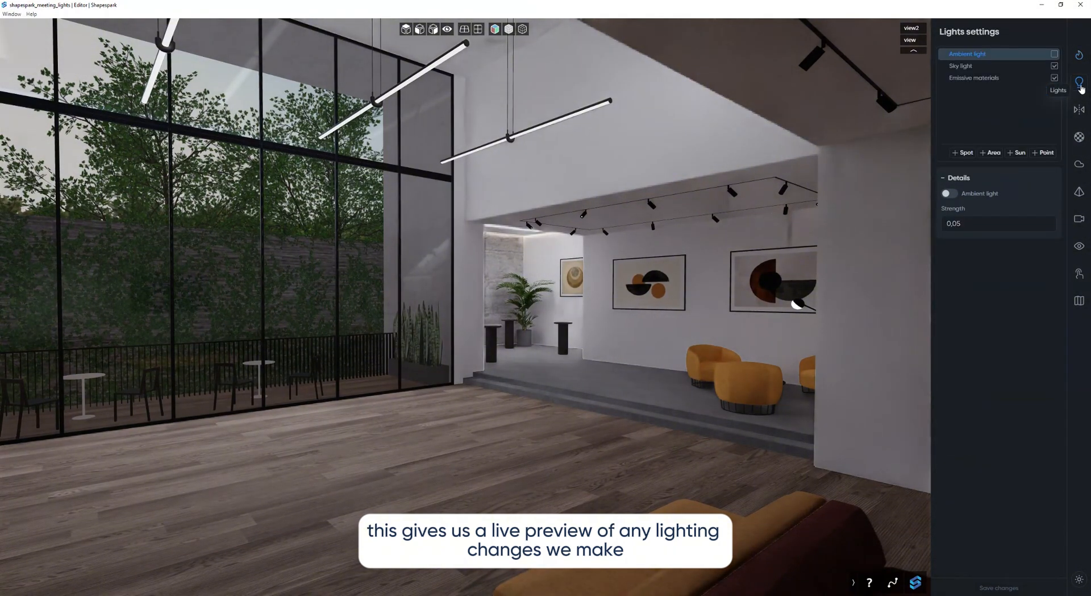
{"action": "left_click", "coordinate": [1055, 66]}
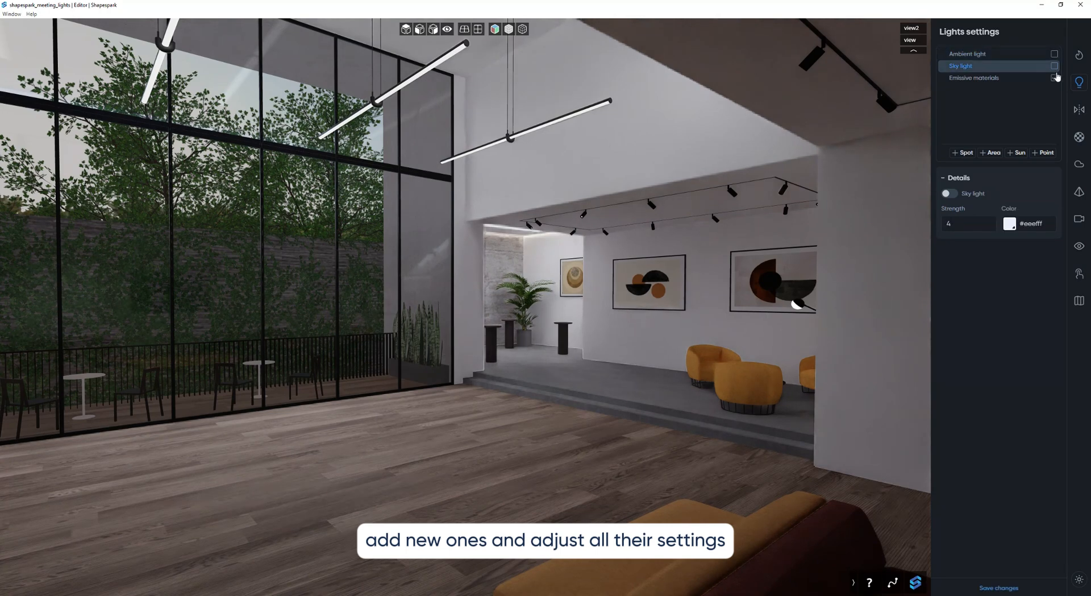
{"action": "left_click", "coordinate": [1055, 78]}
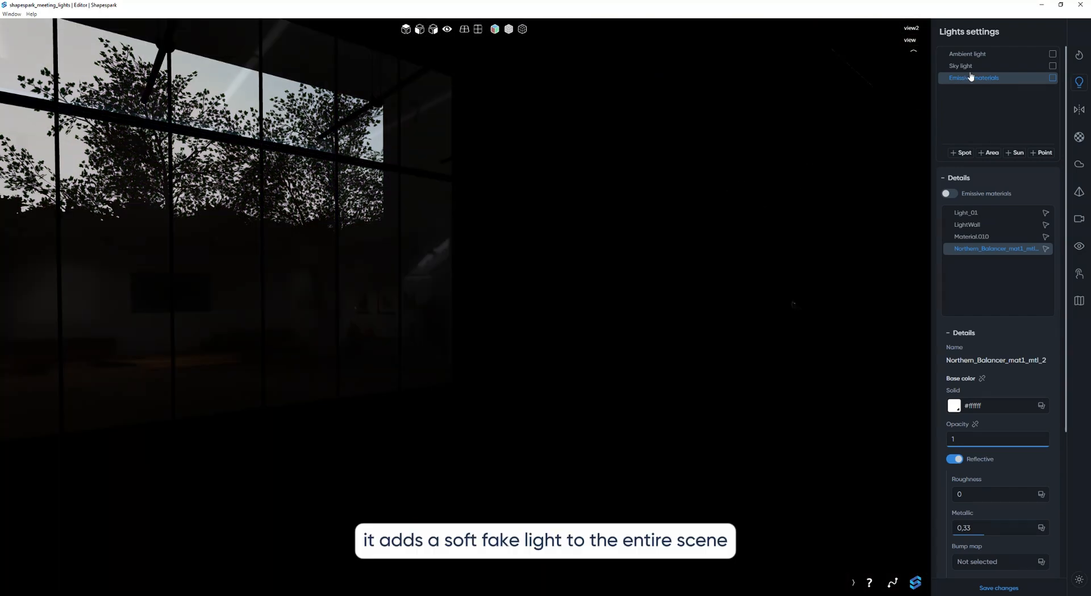
Try the ambient light with its strength raised to 0.085, restore 0.05 and turn the light back off.
{"action": "left_click", "coordinate": [1054, 54]}
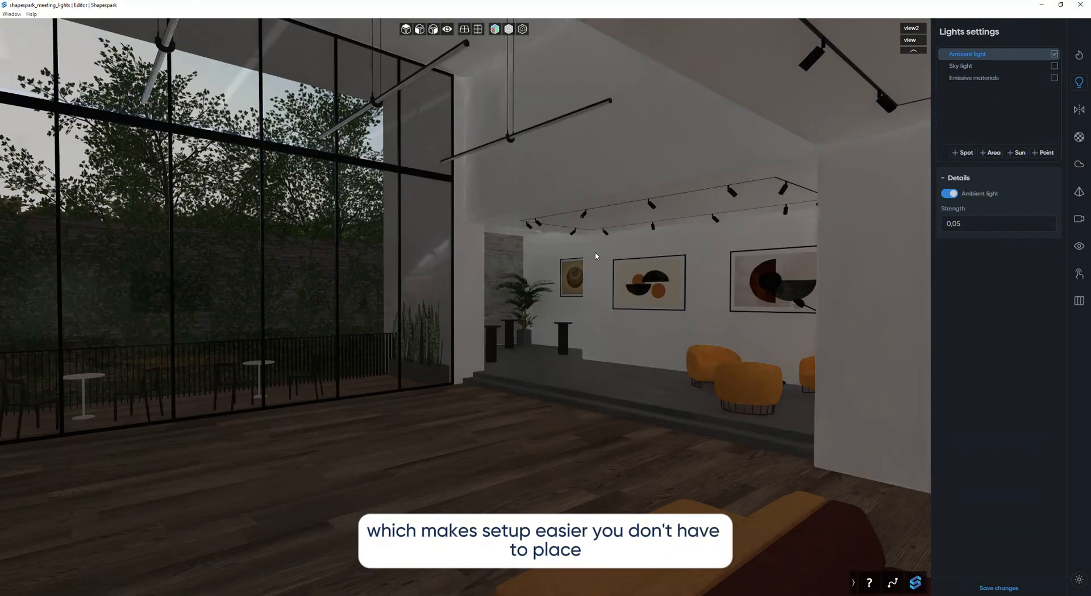
{"action": "left_click_drag", "start_coordinate": [553, 267], "coordinate": [671, 266]}
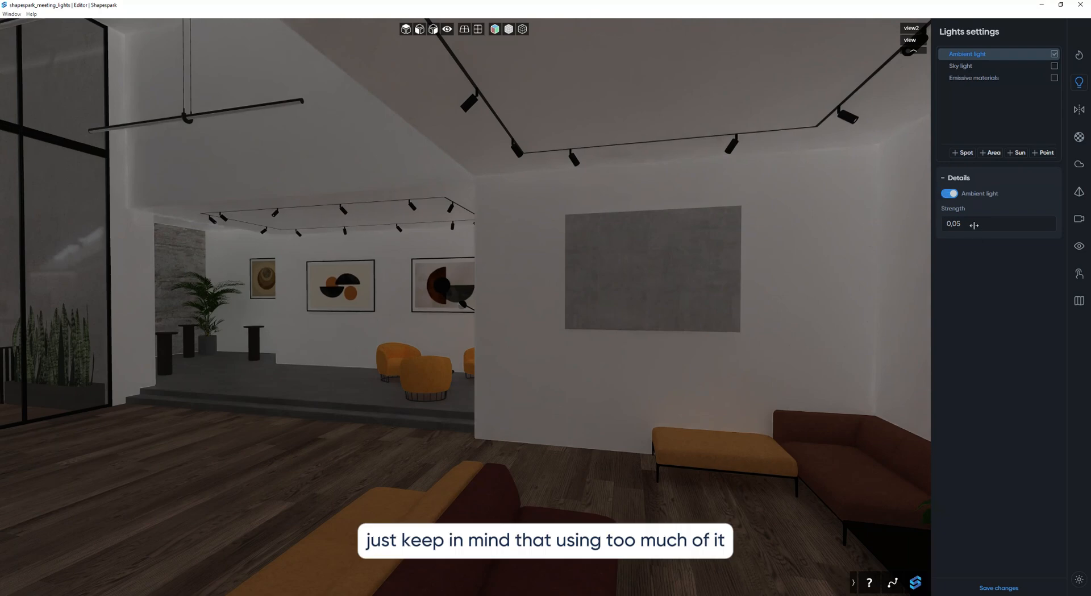
{"action": "left_click_drag", "start_coordinate": [974, 225], "coordinate": [988, 224]}
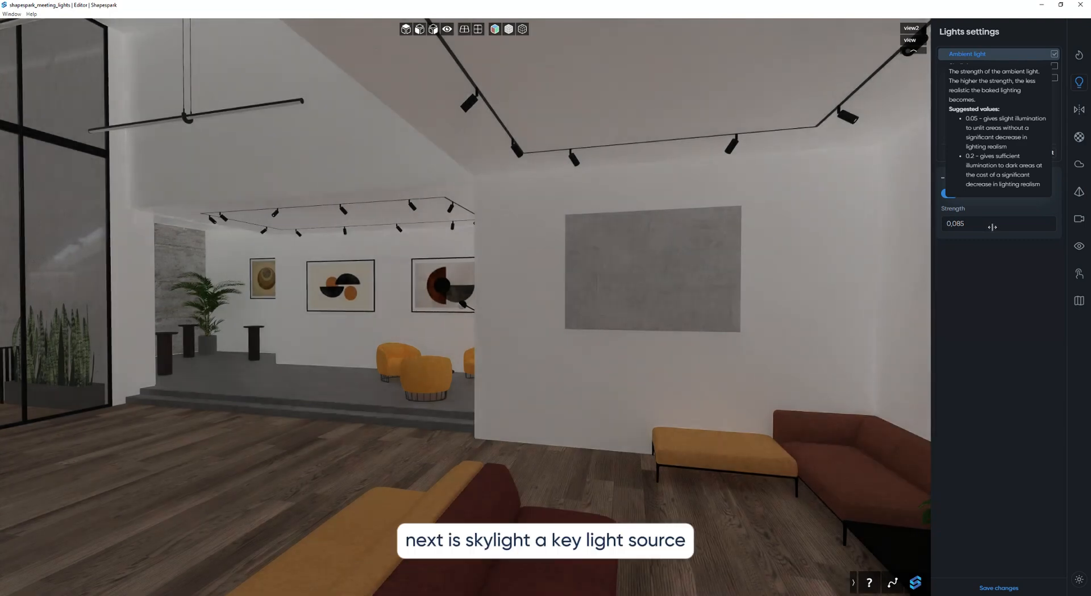
{"action": "left_click_drag", "start_coordinate": [993, 226], "coordinate": [993, 227]}
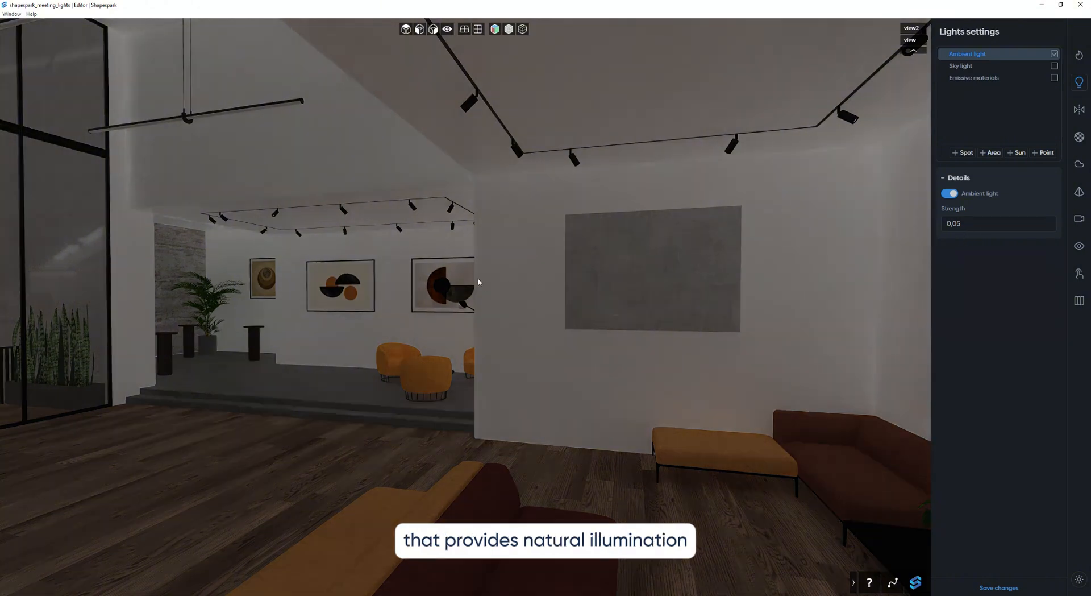
{"action": "left_click", "coordinate": [1056, 55]}
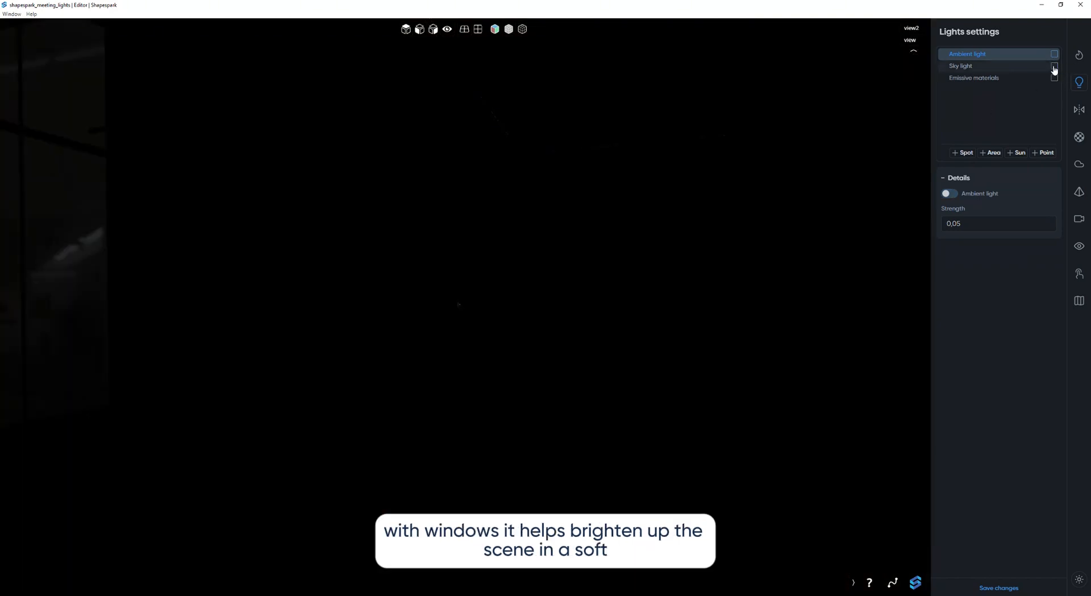
Turn on the sky light and set its strength to 6.
{"action": "left_click", "coordinate": [1054, 67]}
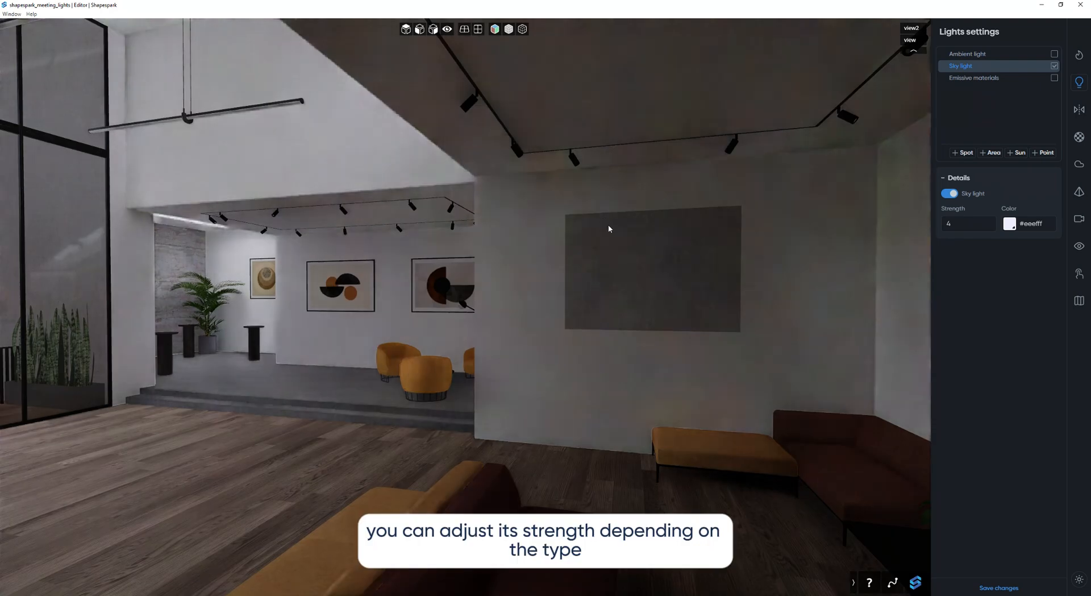
{"action": "left_click_drag", "start_coordinate": [609, 229], "coordinate": [526, 230]}
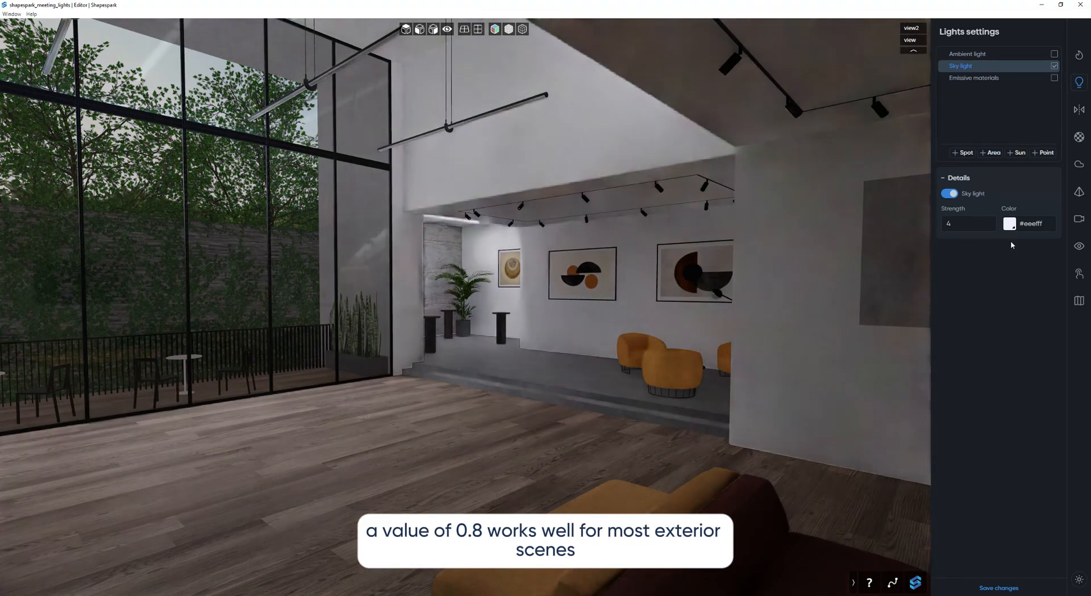
{"action": "left_click", "coordinate": [970, 224]}
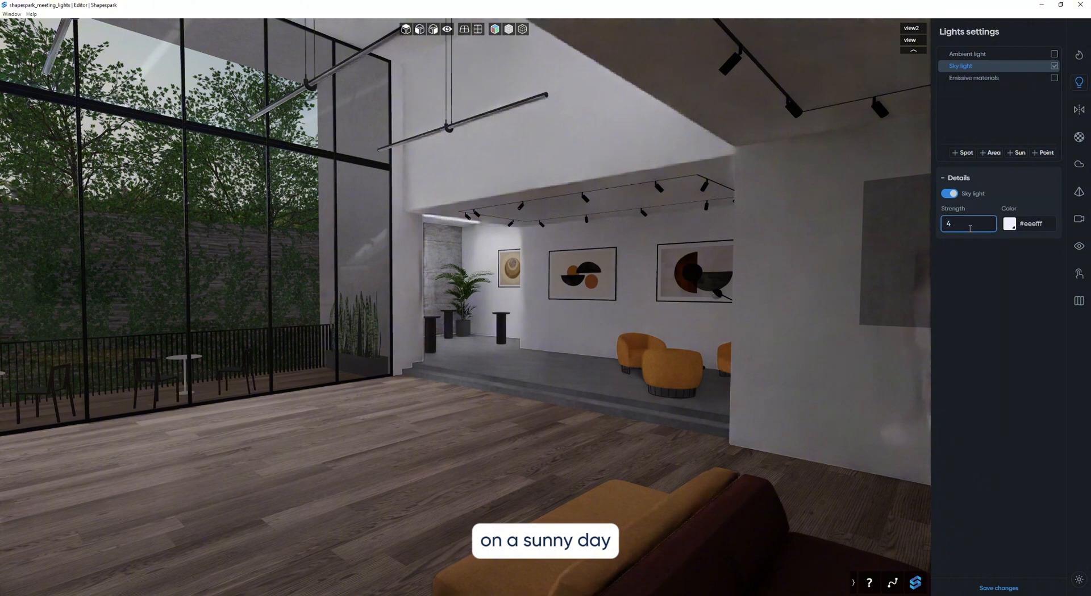
{"action": "mouse_move", "coordinate": [970, 228]}
{"action": "key", "text": "BackSpace"}
{"action": "type", "text": "6"}
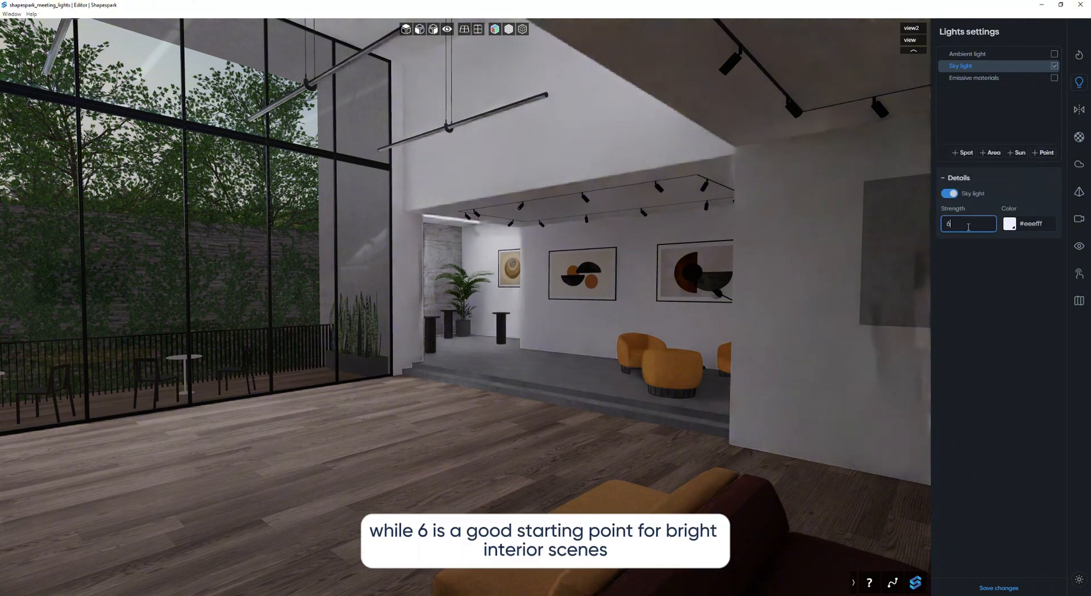
{"action": "left_click", "coordinate": [964, 299]}
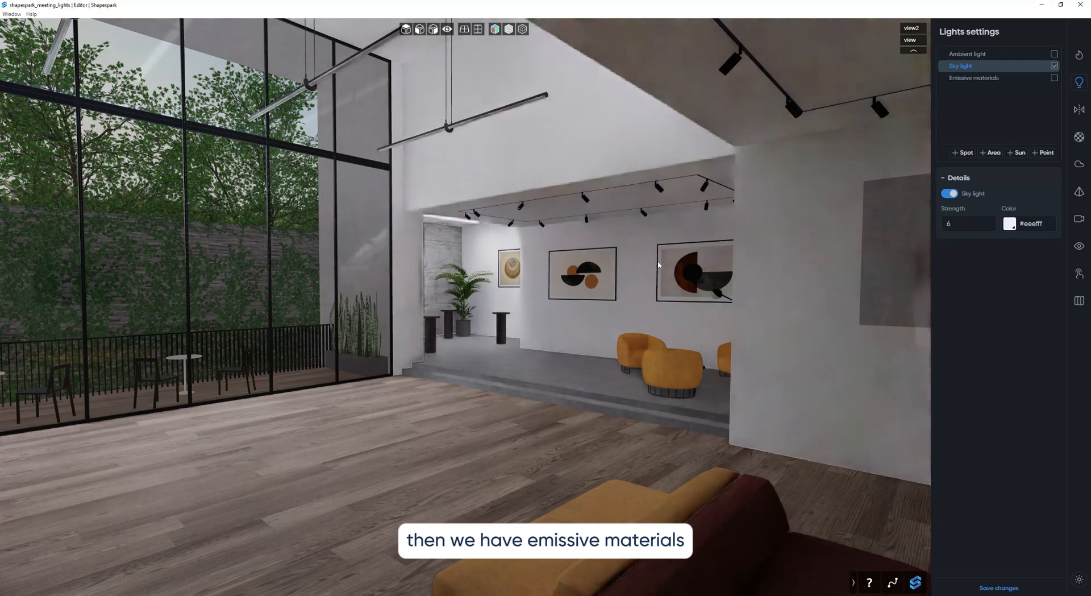
Turn on the emissive materials, toggling them off and on to compare their effect, and leave them enabled.
{"action": "left_click", "coordinate": [1056, 80]}
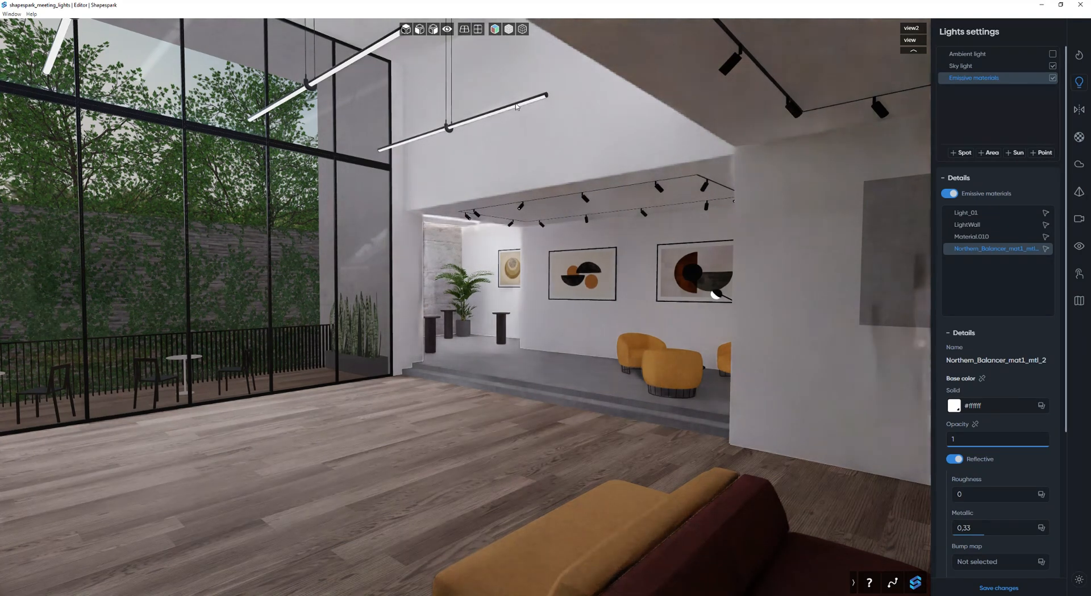
{"action": "left_click", "coordinate": [1052, 79]}
{"action": "left_click", "coordinate": [1052, 78]}
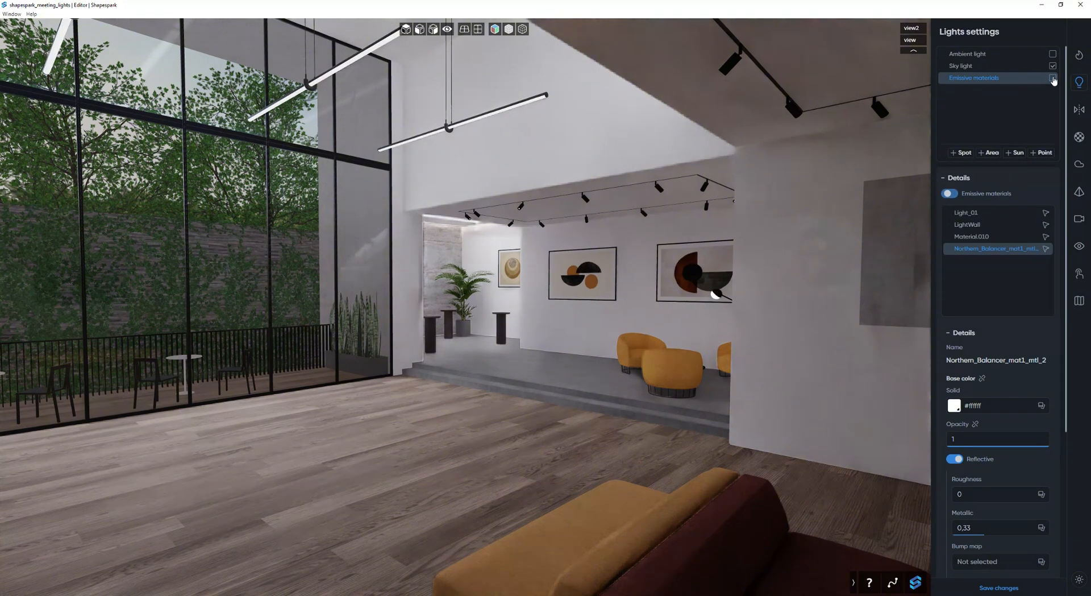
{"action": "left_click", "coordinate": [1053, 79]}
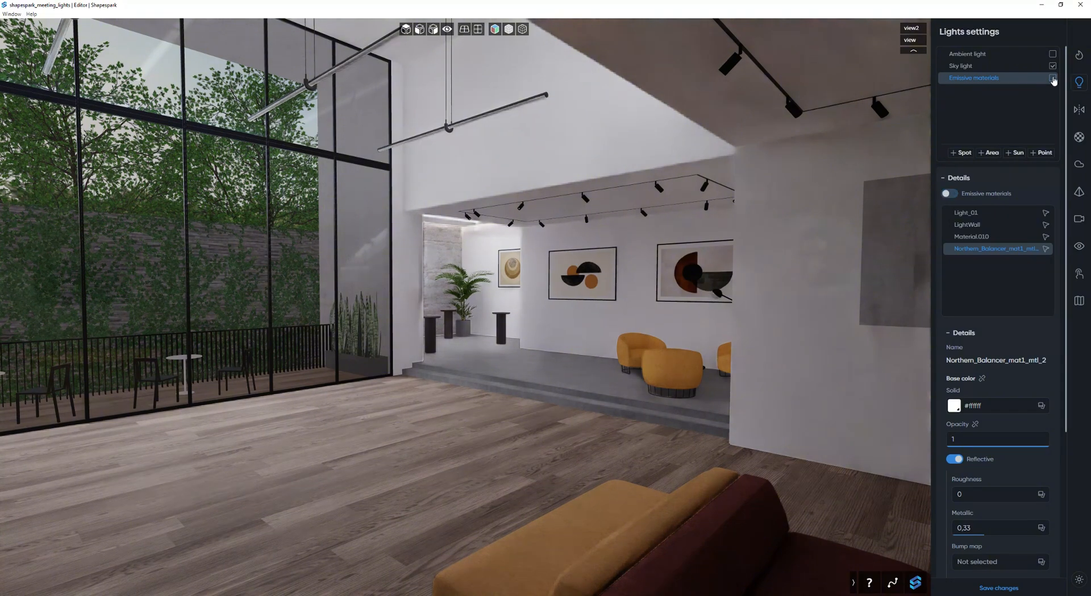
{"action": "left_click", "coordinate": [1052, 78]}
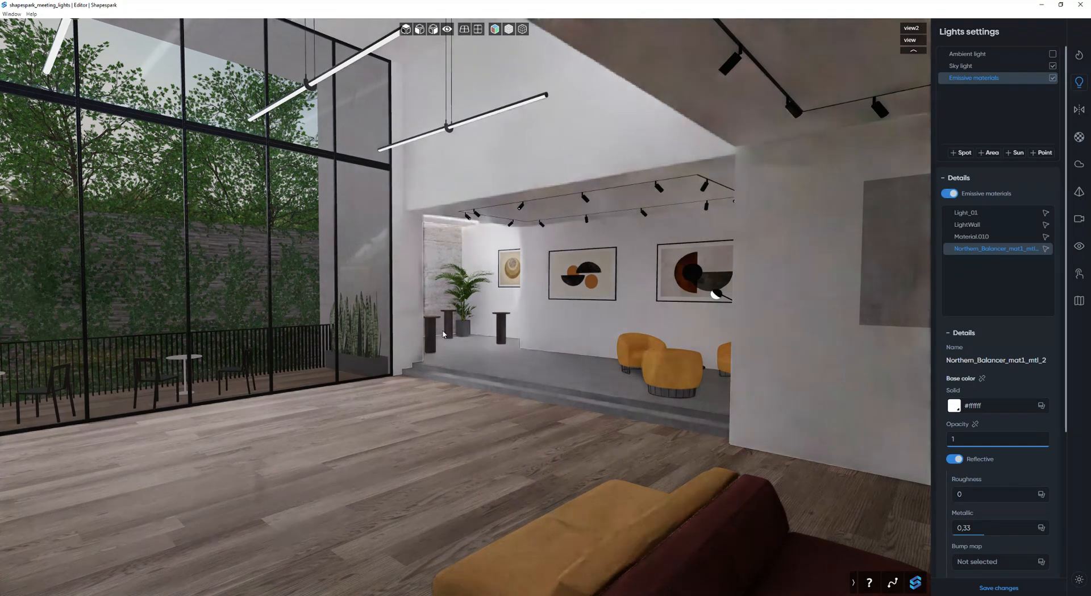
Add a sun light to the scene and name it "sun".
{"action": "mouse_move", "coordinate": [434, 322]}
{"action": "left_mouse_down"}
{"action": "mouse_move", "coordinate": [493, 336]}
{"action": "mouse_move", "coordinate": [456, 342]}
{"action": "mouse_move", "coordinate": [536, 346]}
{"action": "mouse_move", "coordinate": [450, 333]}
{"action": "left_mouse_up"}
{"action": "key", "text": "w"}
{"action": "key", "text": "w"}
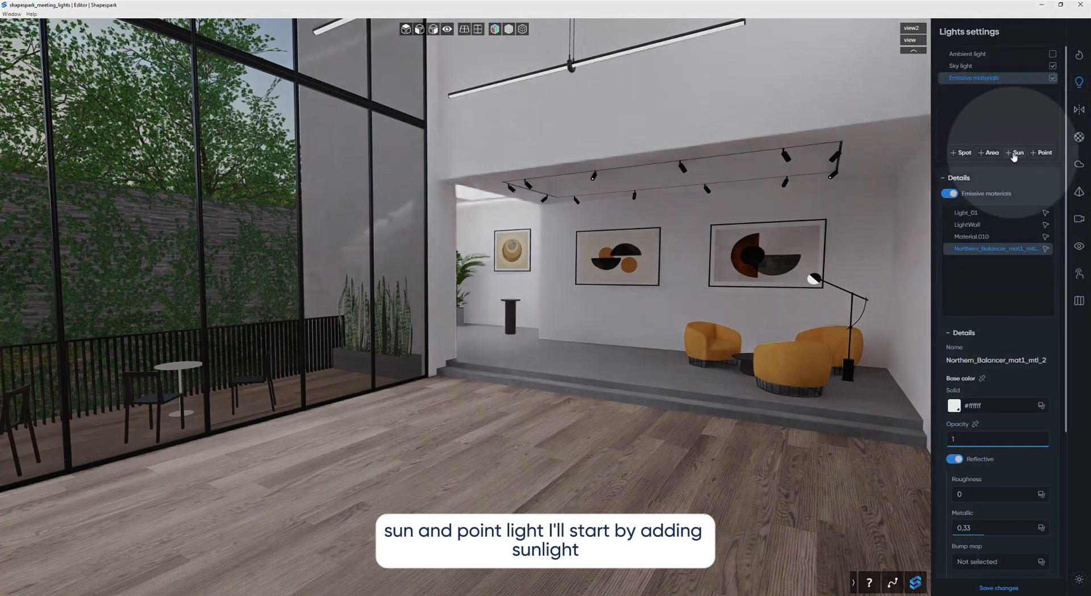
{"action": "left_click", "coordinate": [1015, 152]}
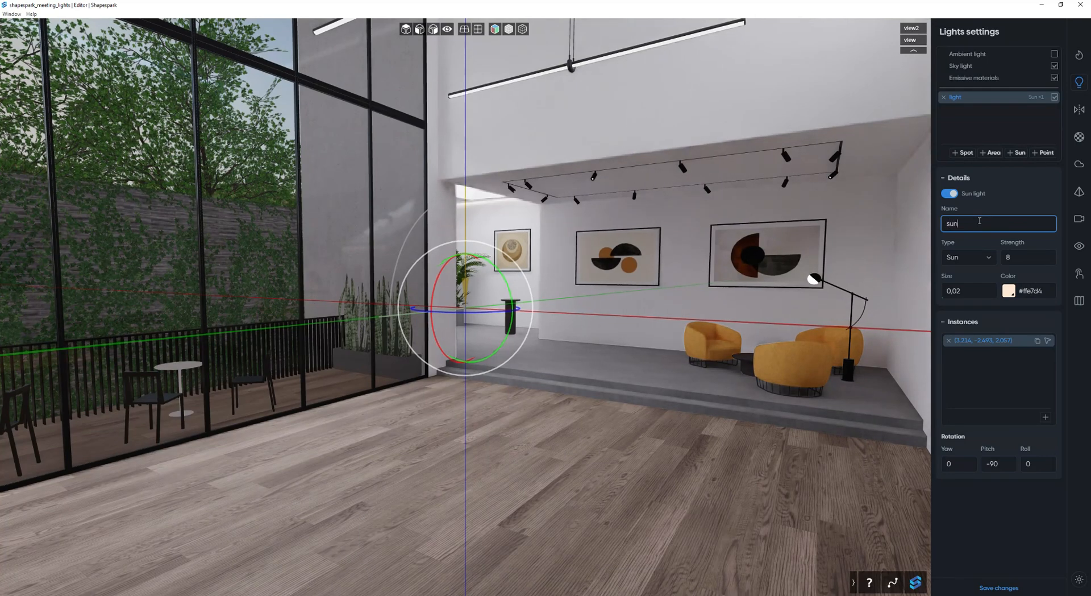
{"action": "left_click", "coordinate": [1011, 203]}
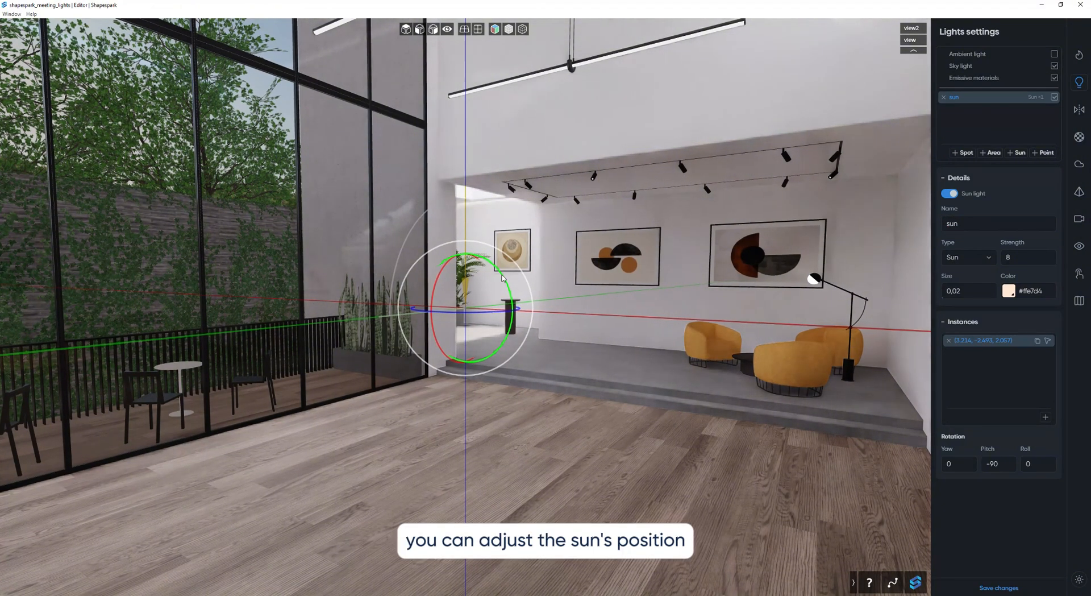
Rotate the sun light to yaw -90, pitch -30, roll -90 and set its strength to 15.
{"action": "left_click_drag", "start_coordinate": [507, 282], "coordinate": [429, 218]}
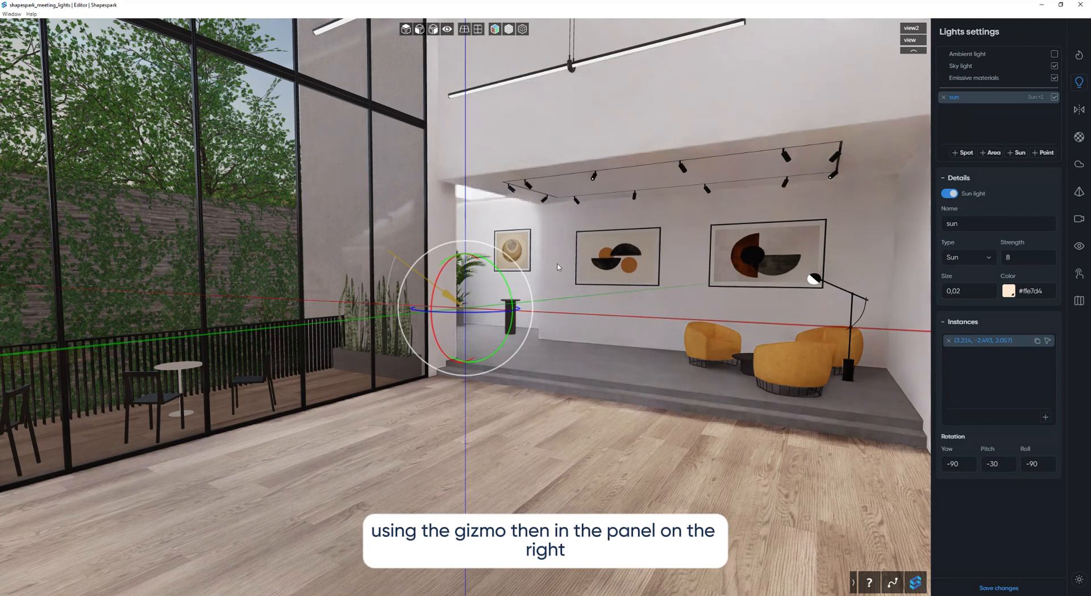
{"action": "left_click", "coordinate": [1036, 261]}
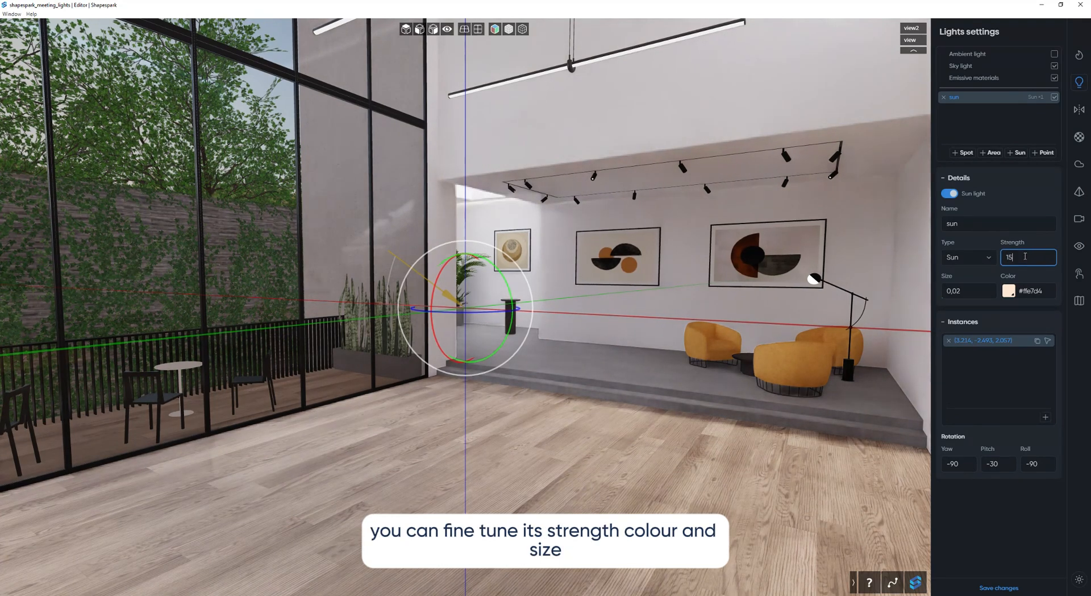
{"action": "key", "text": "Return"}
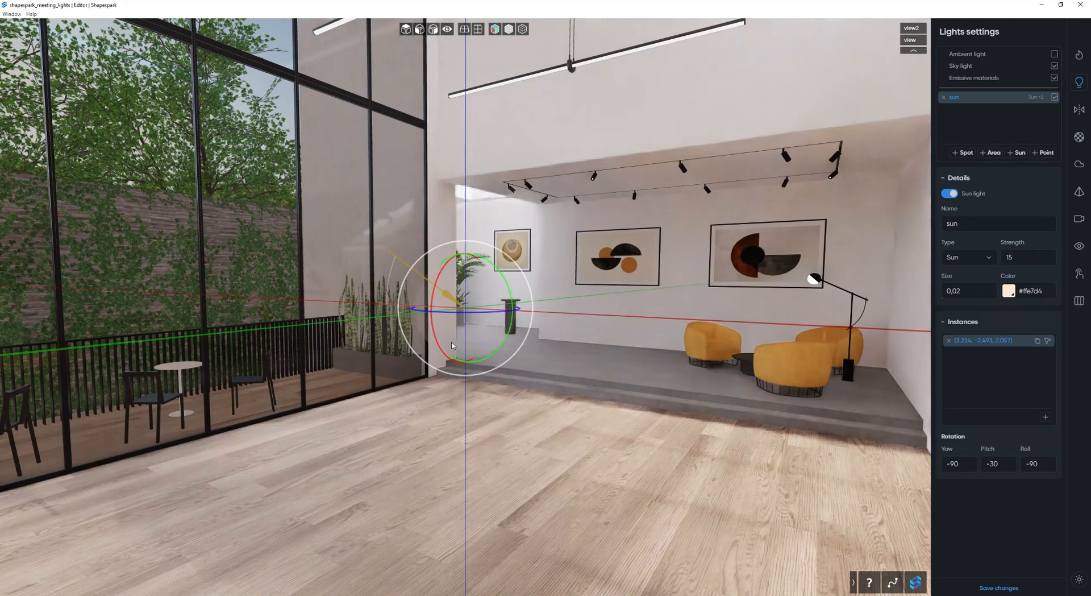
Adjust the sun light's rotation to yaw -100, pitch -40 and roll -92.
{"action": "left_click_drag", "start_coordinate": [462, 318], "coordinate": [448, 317]}
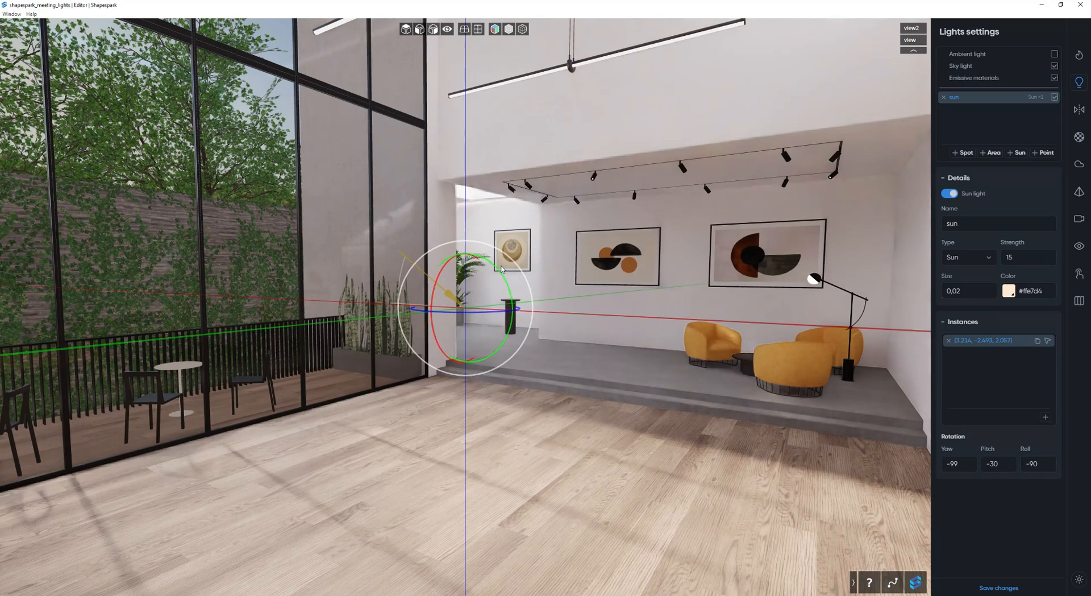
{"action": "left_click_drag", "start_coordinate": [501, 272], "coordinate": [508, 283]}
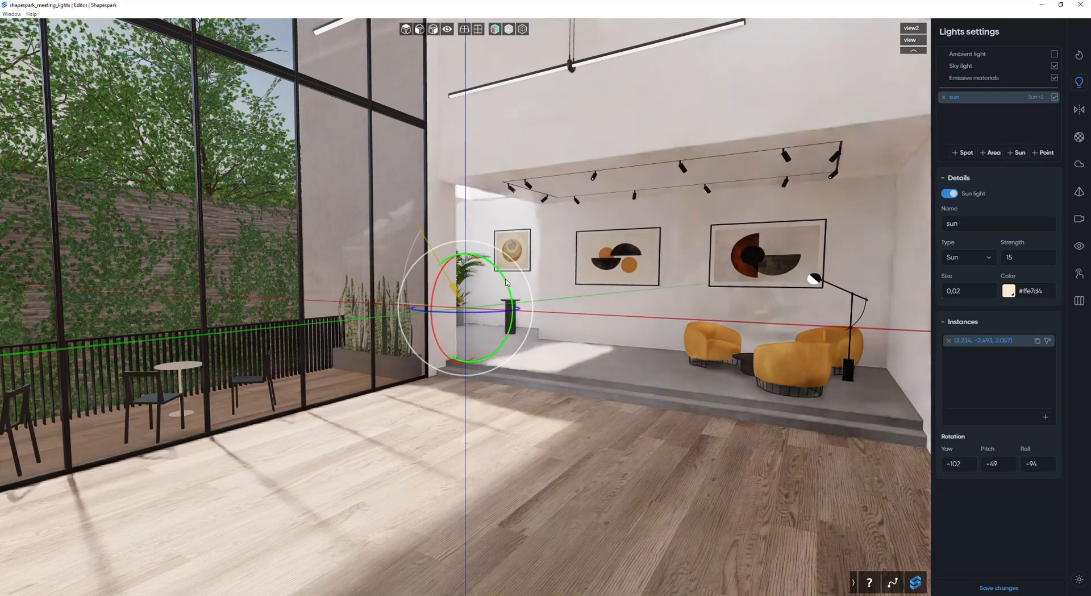
{"action": "left_click_drag", "start_coordinate": [502, 277], "coordinate": [496, 268]}
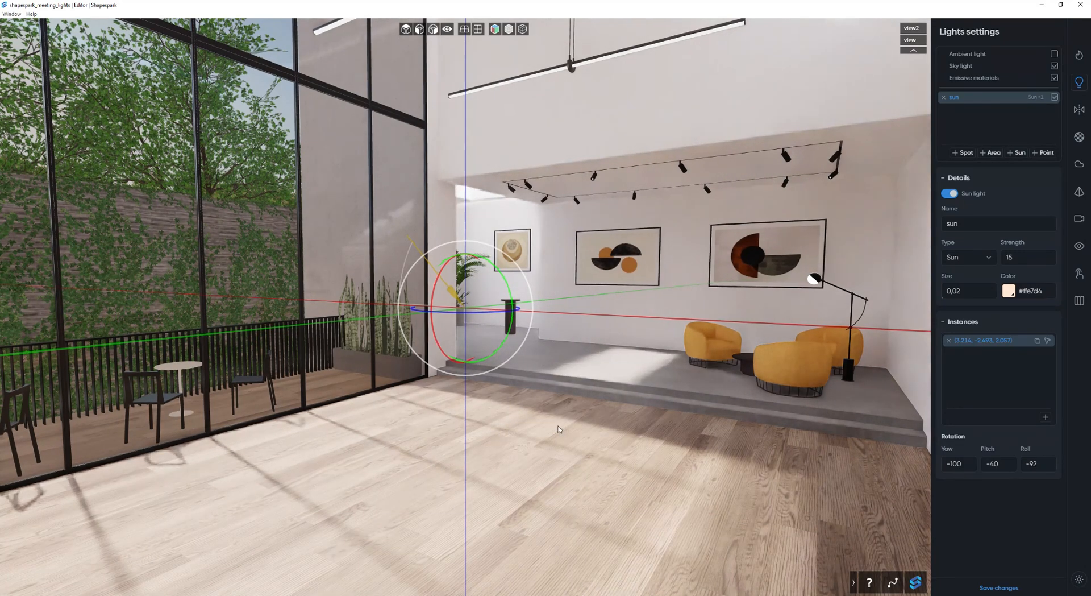
Try orange and light blue presets for the sun light's color, finishing with the warm tone #ffe7d4.
{"action": "left_click", "coordinate": [1009, 291]}
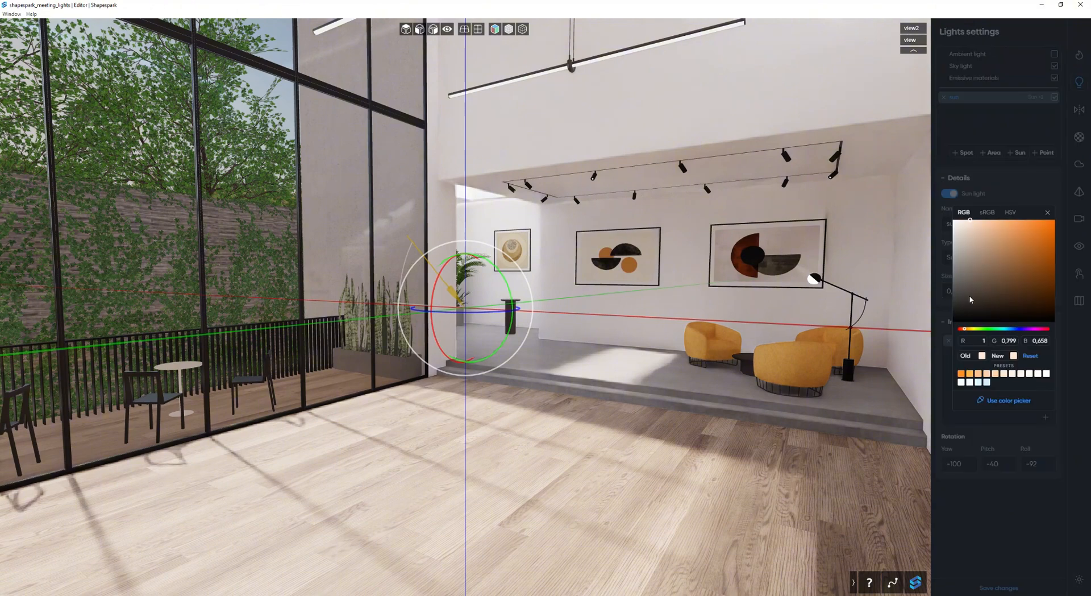
{"action": "left_click", "coordinate": [961, 374]}
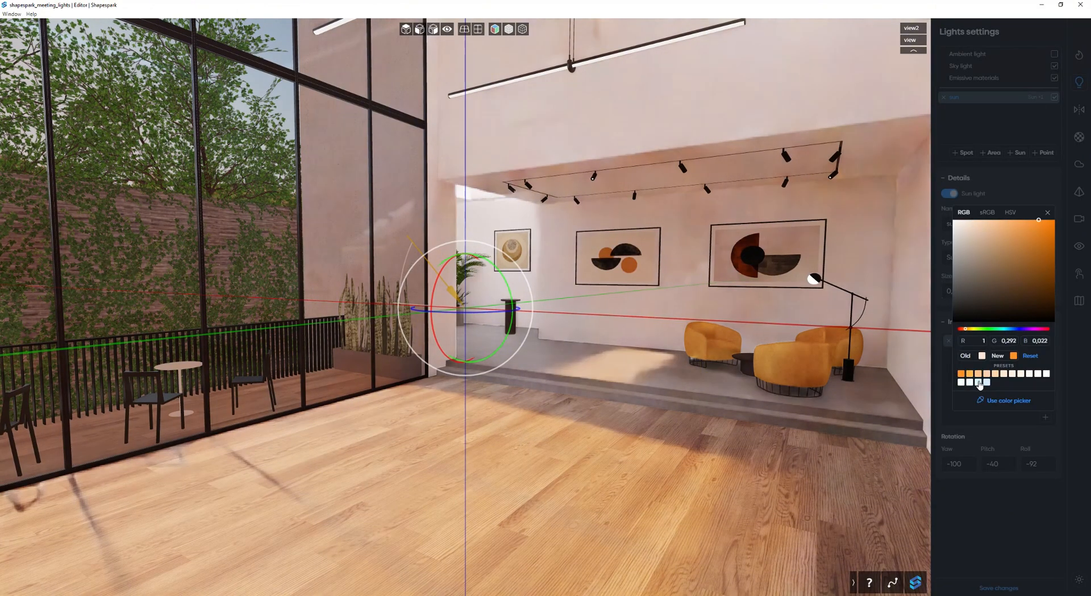
{"action": "left_click", "coordinate": [987, 382]}
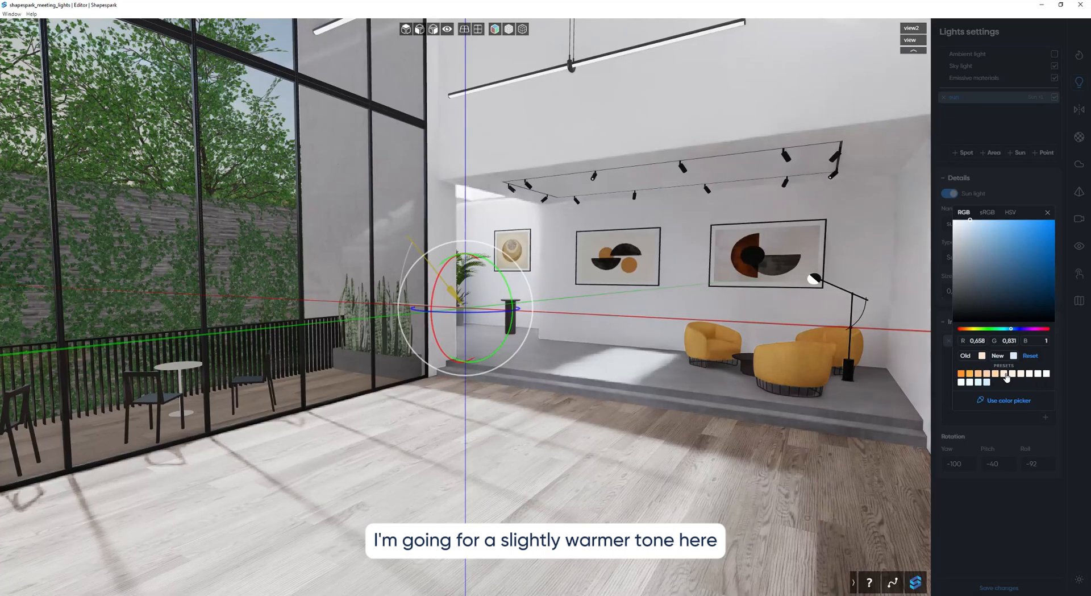
{"action": "left_click", "coordinate": [1005, 374]}
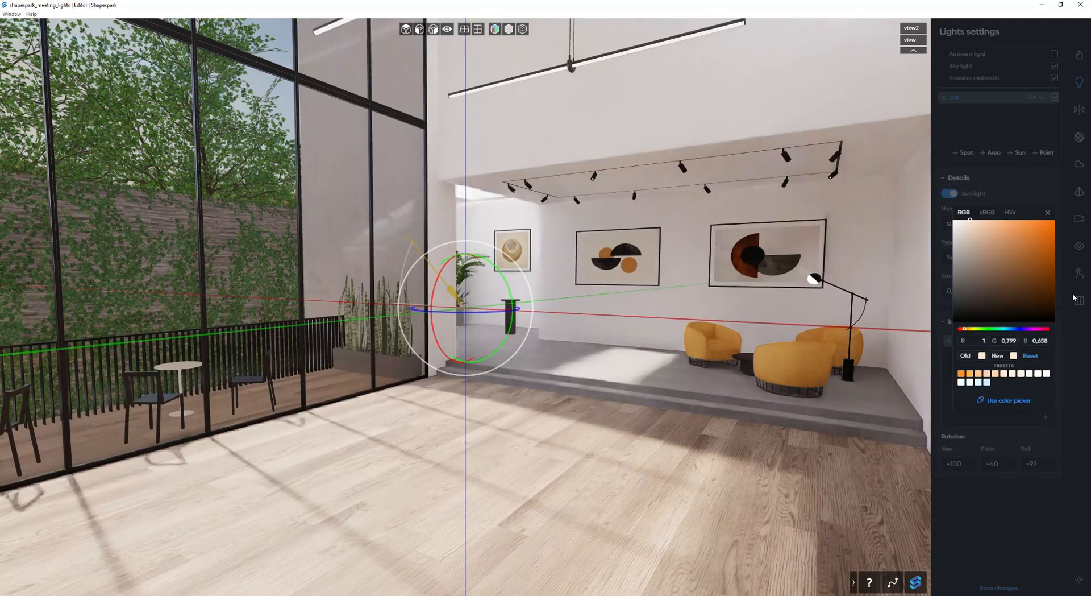
{"action": "left_click", "coordinate": [1046, 215]}
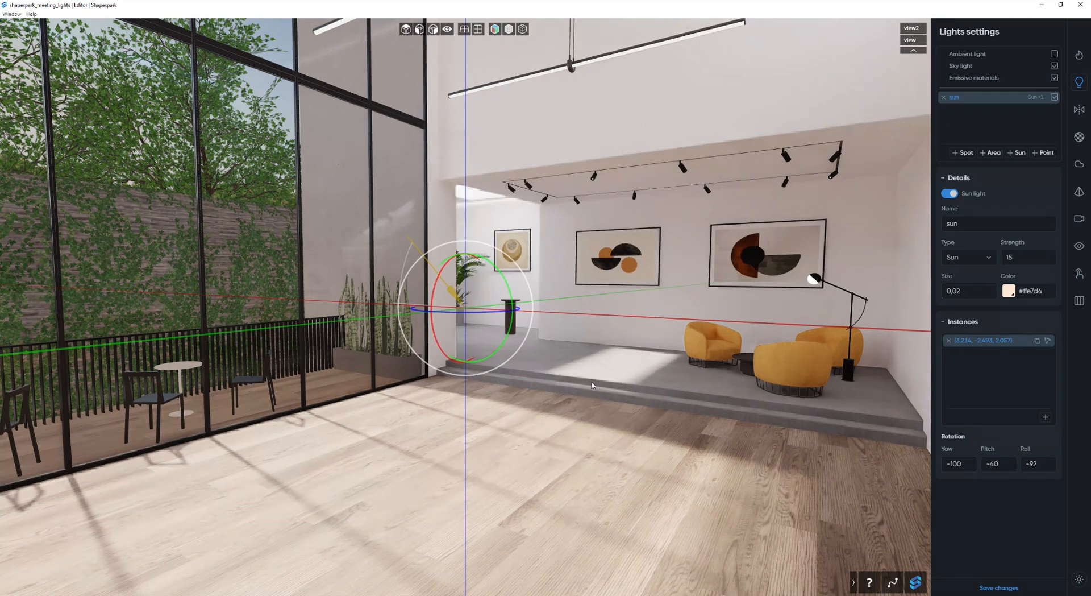
Add a point light above the coffee table between the yellow armchairs.
{"action": "left_click_drag", "start_coordinate": [582, 390], "coordinate": [595, 412]}
{"action": "key", "text": "w"}
{"action": "key", "text": "w"}
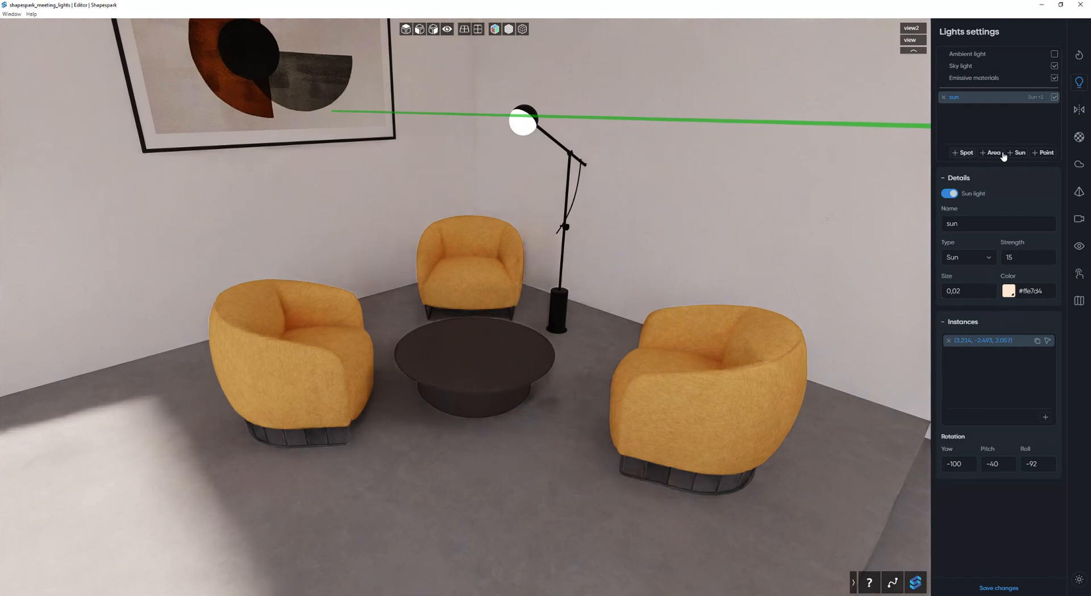
{"action": "left_click", "coordinate": [1043, 153]}
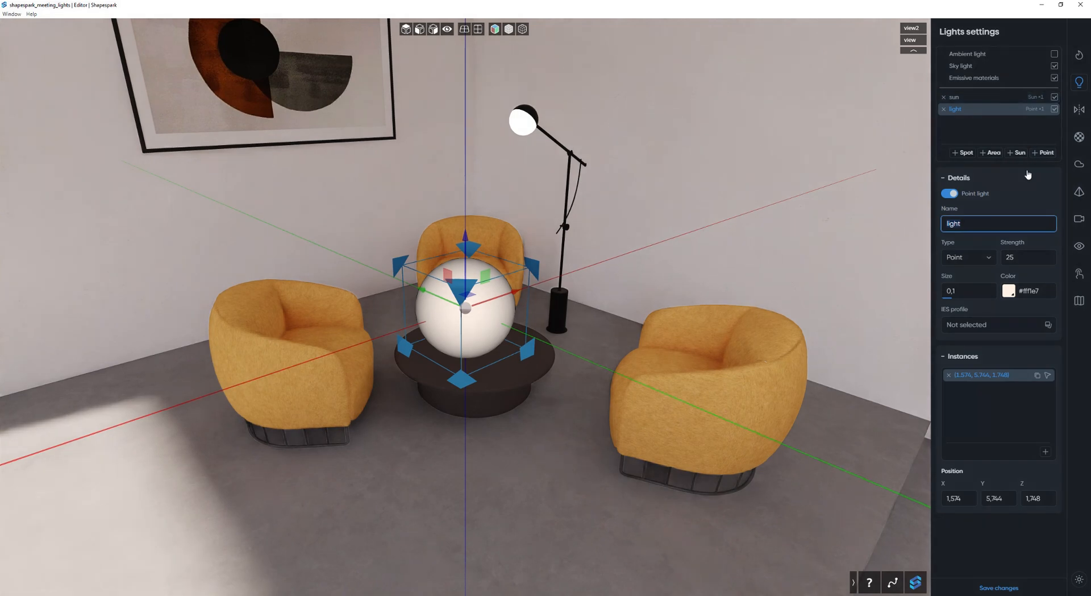
Move the point light from above the coffee table to beside the floor lamp's head, at about X 3.05, Y 7.03, Z 1.96.
{"action": "left_click_drag", "start_coordinate": [480, 272], "coordinate": [361, 121]}
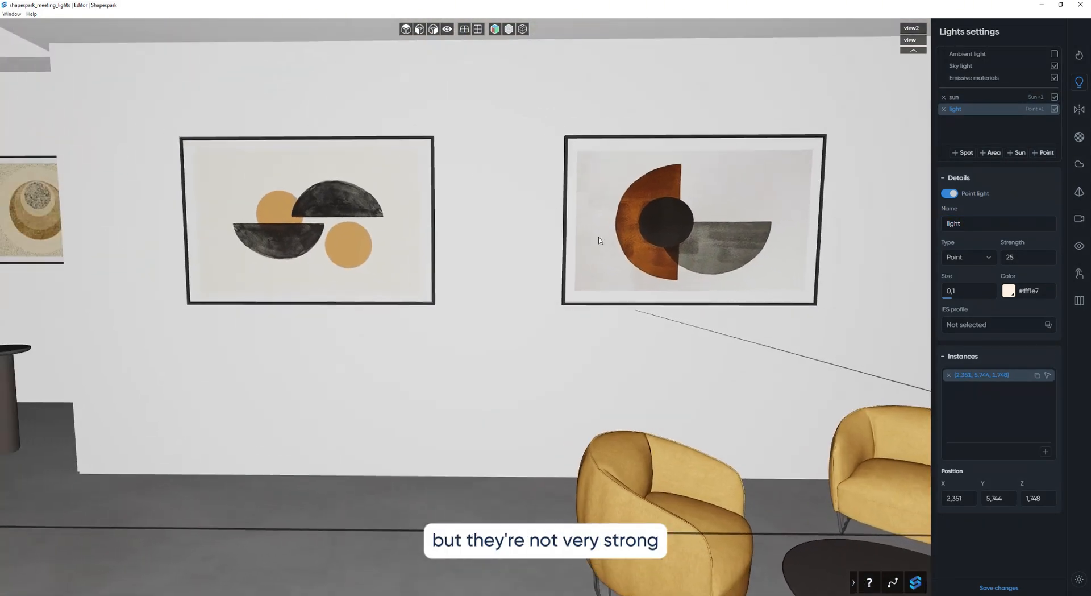
{"action": "left_click_drag", "start_coordinate": [600, 241], "coordinate": [482, 194]}
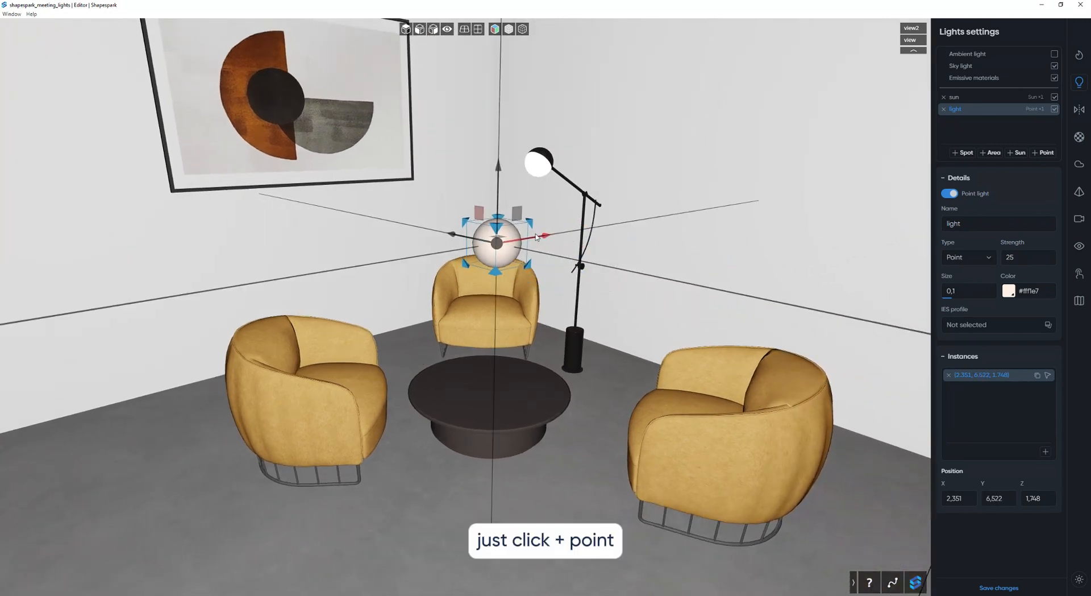
{"action": "left_click_drag", "start_coordinate": [553, 233], "coordinate": [614, 210]}
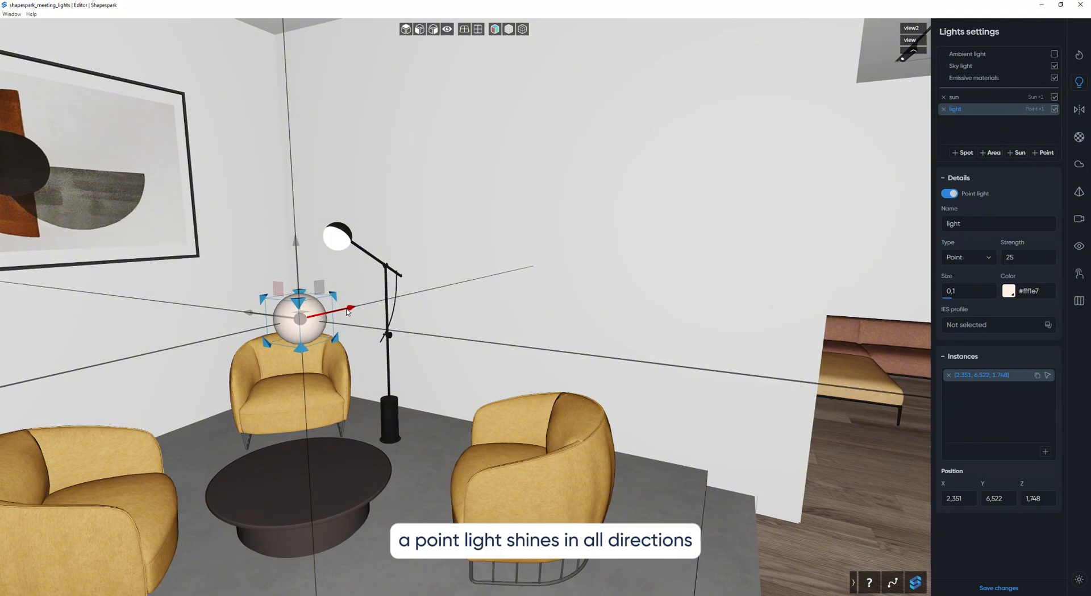
{"action": "left_click_drag", "start_coordinate": [348, 311], "coordinate": [422, 284]}
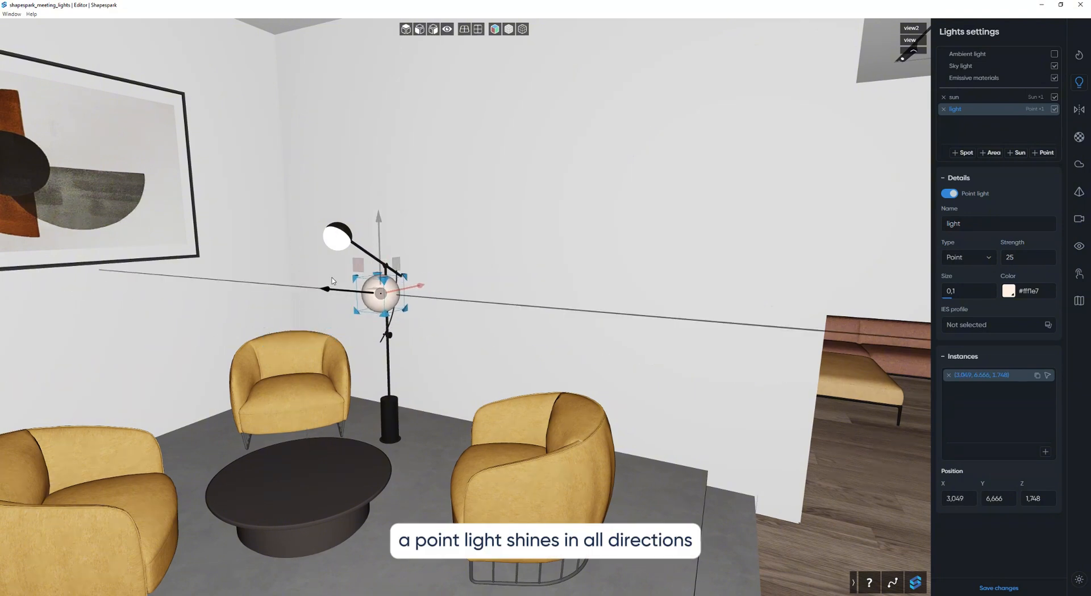
{"action": "left_click_drag", "start_coordinate": [332, 280], "coordinate": [320, 228]}
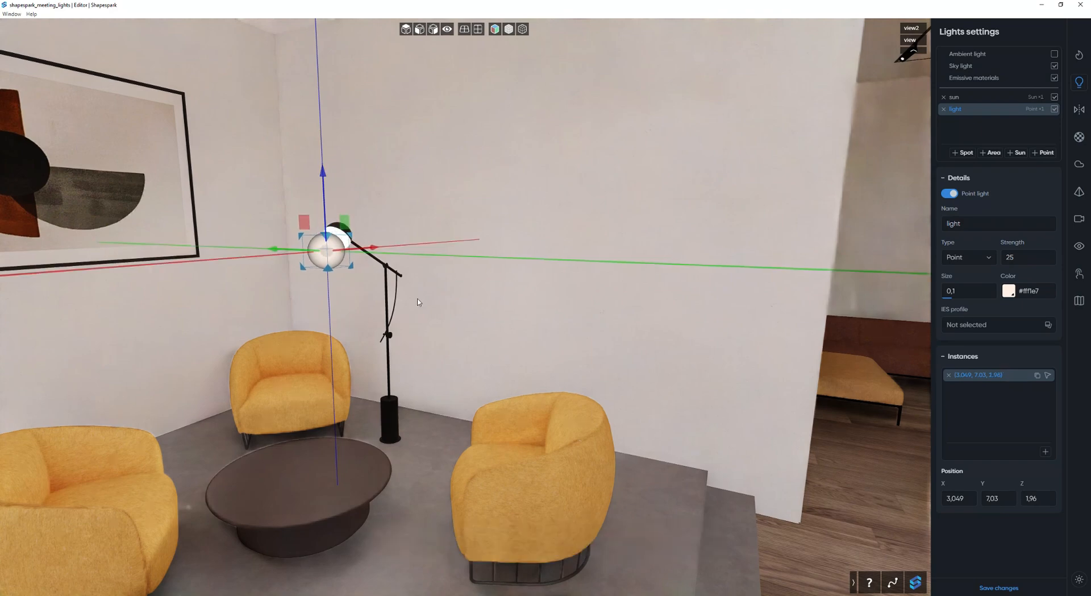
Shift the point light horizontally closer to the floor lamp's shade, to about X 3.47, Y 7.63.
{"action": "mouse_move", "coordinate": [419, 307]}
{"action": "left_mouse_down"}
{"action": "mouse_move", "coordinate": [377, 320]}
{"action": "mouse_move", "coordinate": [454, 314]}
{"action": "mouse_move", "coordinate": [398, 311]}
{"action": "left_mouse_up"}
{"action": "key", "text": "w"}
{"action": "key", "text": "w"}
{"action": "key", "text": "d"}
{"action": "key", "text": "w"}
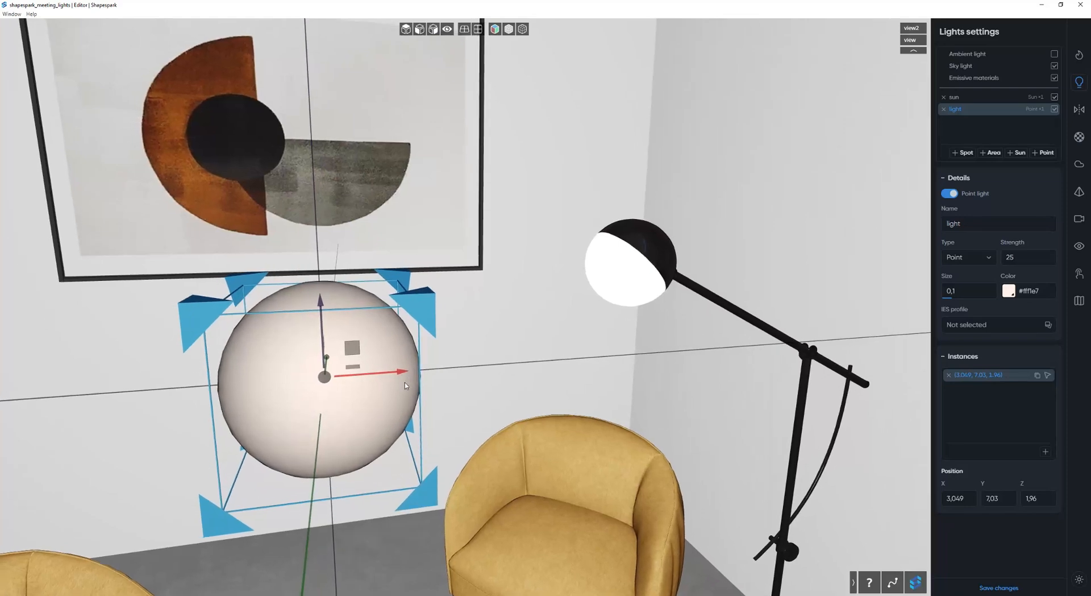
{"action": "left_click_drag", "start_coordinate": [405, 386], "coordinate": [715, 300]}
{"action": "left_click_drag", "start_coordinate": [633, 340], "coordinate": [426, 310]}
{"action": "key", "text": "d"}
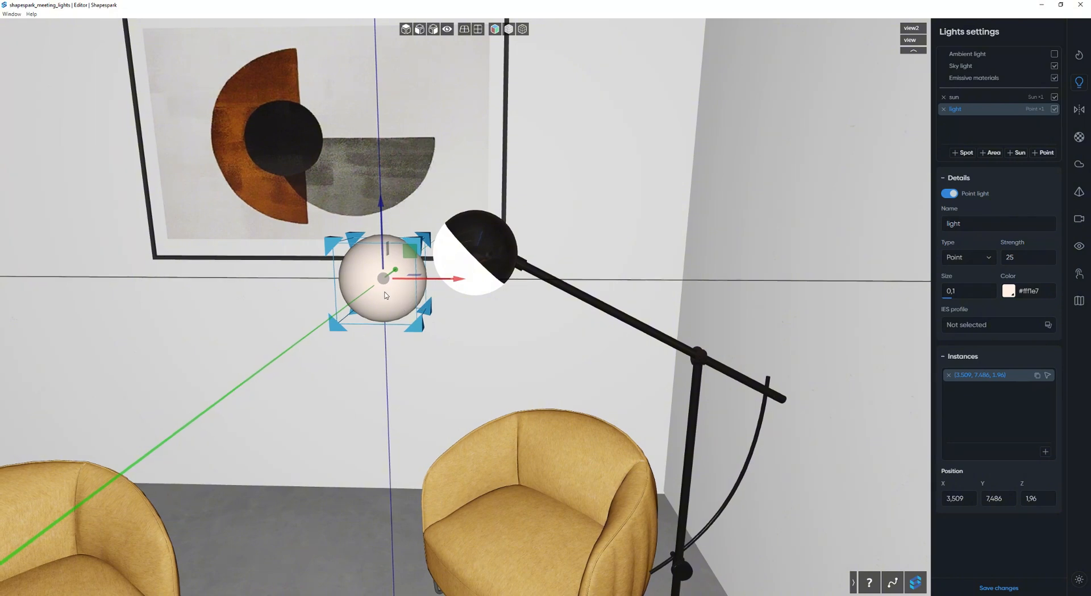
{"action": "left_click_drag", "start_coordinate": [386, 277], "coordinate": [428, 273]}
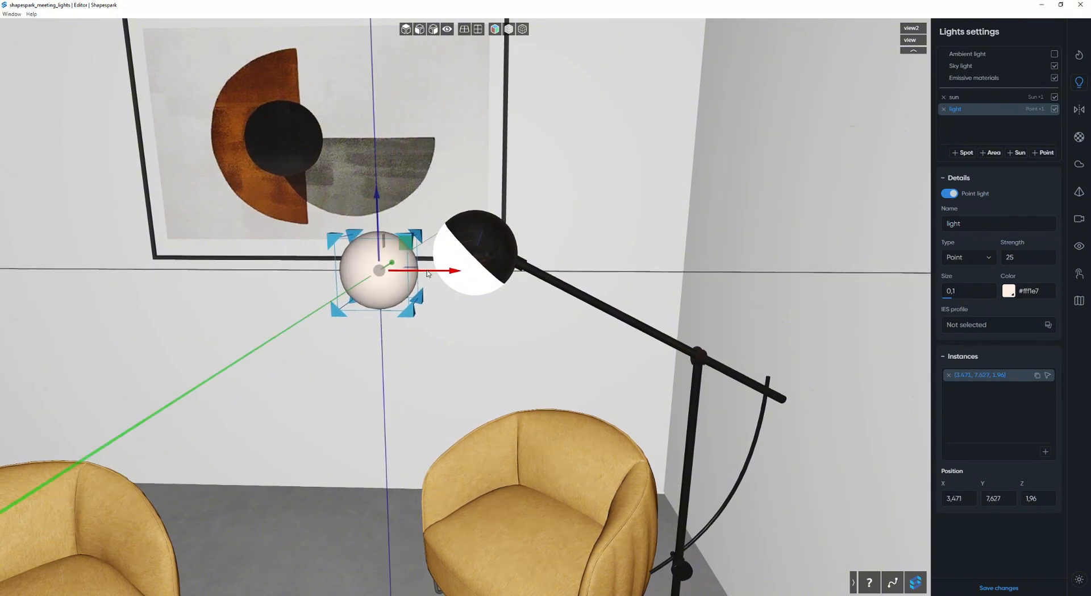
Lower the point light beside the floor lamp to about Z 1.92.
{"action": "key", "text": "a"}
{"action": "left_click_drag", "start_coordinate": [452, 324], "coordinate": [513, 339]}
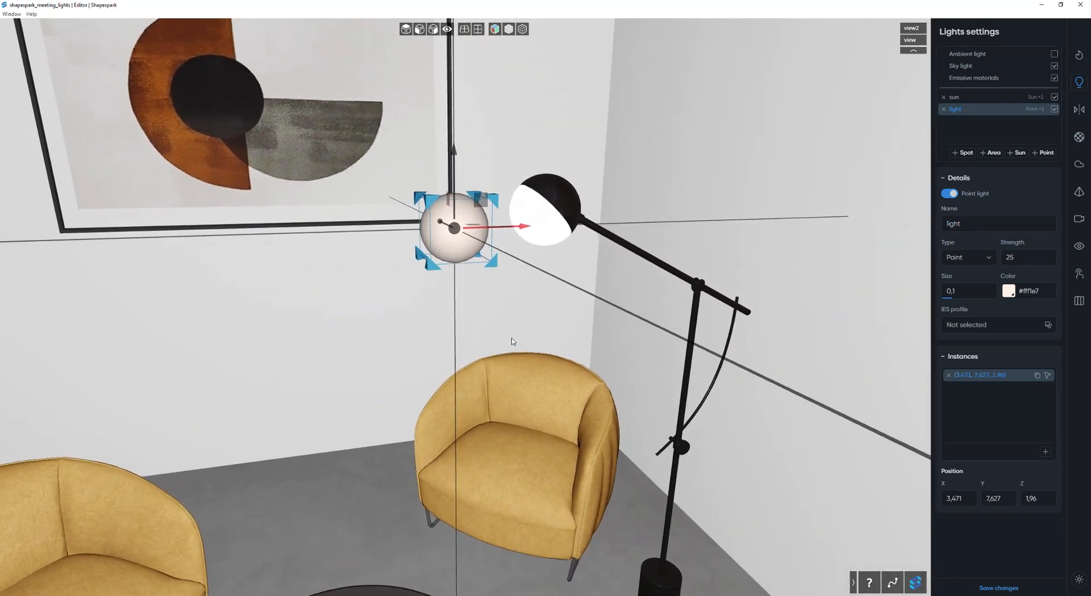
{"action": "key", "text": "s"}
{"action": "key", "text": "a"}
{"action": "key", "text": "s"}
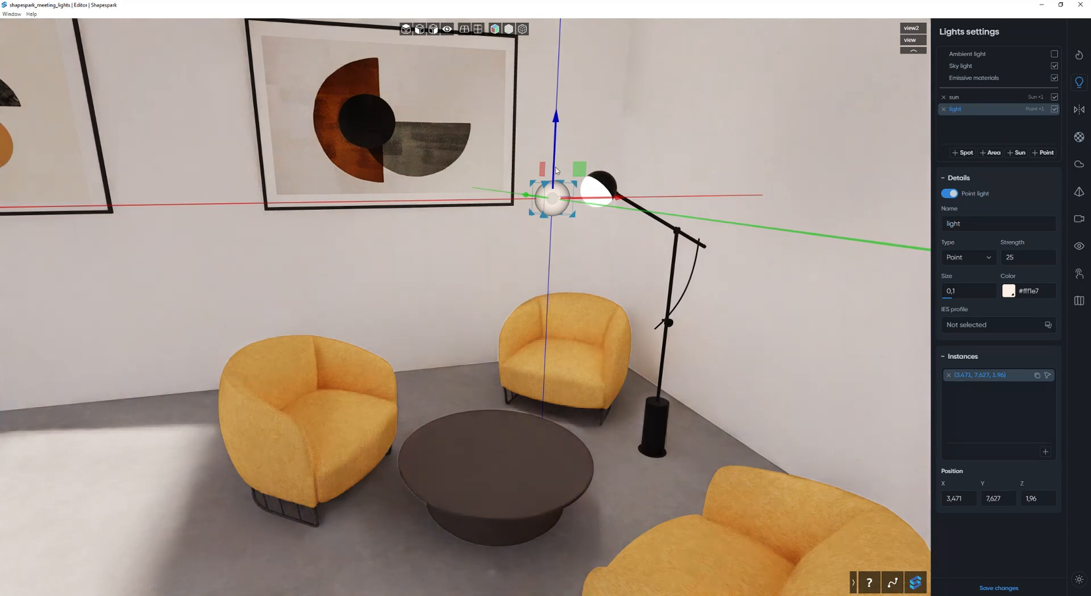
{"action": "left_click_drag", "start_coordinate": [554, 165], "coordinate": [551, 205]}
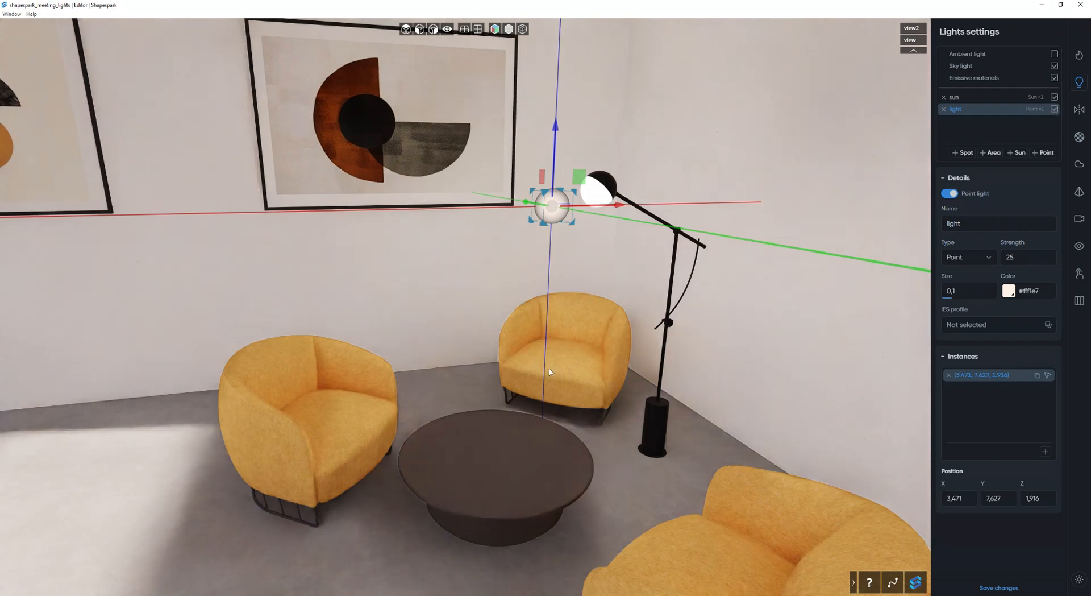
Add a spot light near the ceiling track lamps above the orange and black painting.
{"action": "key", "text": "s"}
{"action": "mouse_move", "coordinate": [598, 354]}
{"action": "left_mouse_down"}
{"action": "mouse_move", "coordinate": [608, 353]}
{"action": "mouse_move", "coordinate": [476, 286]}
{"action": "mouse_move", "coordinate": [408, 266]}
{"action": "mouse_move", "coordinate": [539, 308]}
{"action": "mouse_move", "coordinate": [487, 309]}
{"action": "left_mouse_up"}
{"action": "key", "text": "w"}
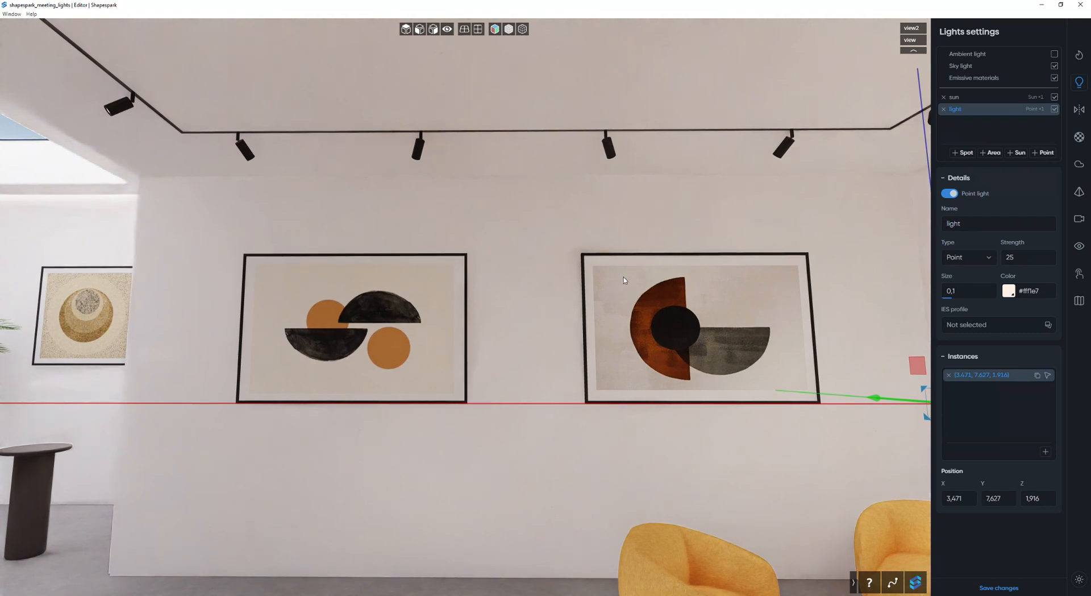
{"action": "mouse_move", "coordinate": [716, 298]}
{"action": "left_mouse_down"}
{"action": "mouse_move", "coordinate": [482, 292]}
{"action": "mouse_move", "coordinate": [614, 258]}
{"action": "mouse_move", "coordinate": [581, 260]}
{"action": "mouse_move", "coordinate": [619, 409]}
{"action": "mouse_move", "coordinate": [588, 388]}
{"action": "left_mouse_up"}
{"action": "key", "text": "w"}
{"action": "key", "text": "s"}
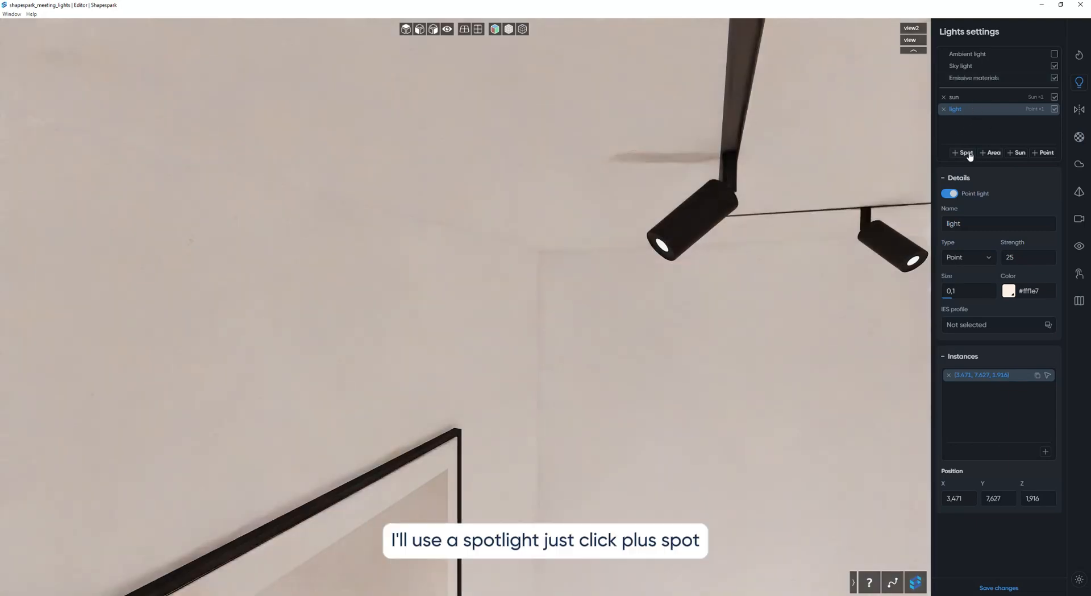
{"action": "left_click", "coordinate": [966, 153]}
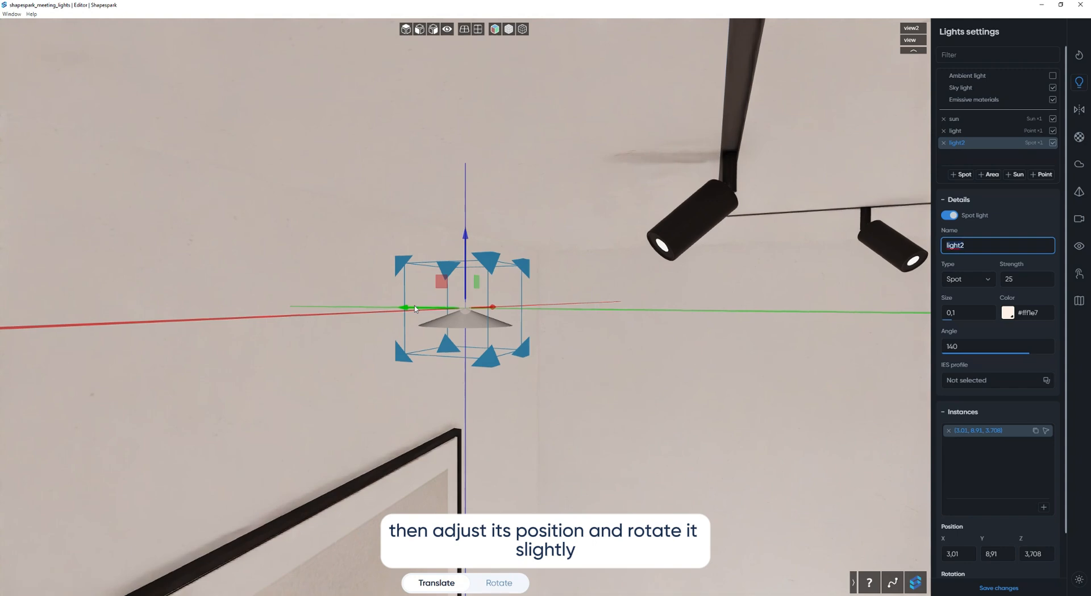
Position the spot light below the track lamp above the painting, at about X 3.32, Y 8.76, Z 3.53.
{"action": "left_click_drag", "start_coordinate": [415, 309], "coordinate": [540, 308]}
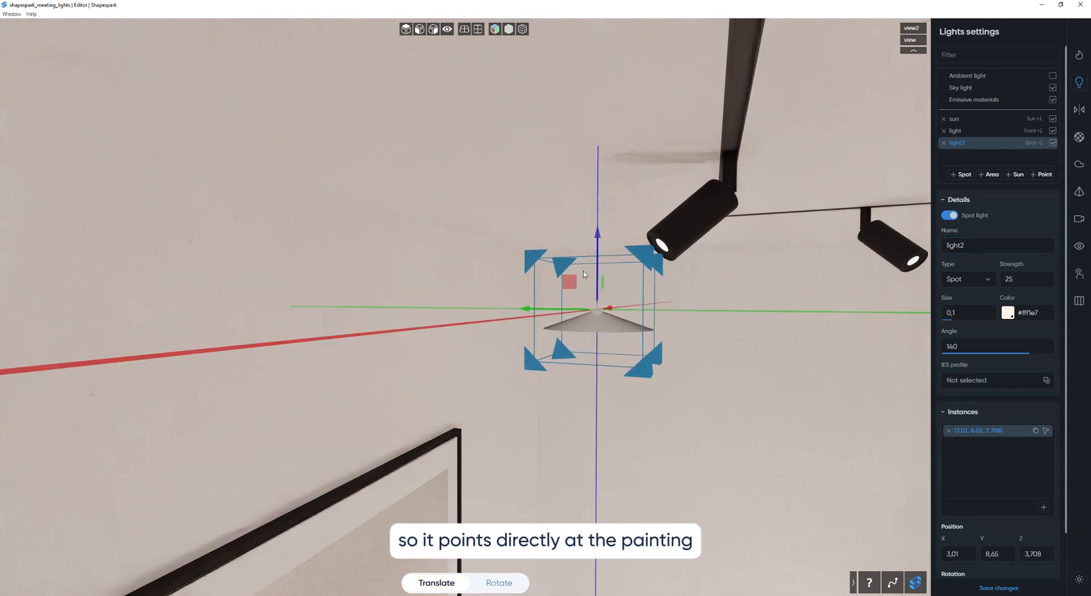
{"action": "left_click_drag", "start_coordinate": [584, 274], "coordinate": [538, 288]}
{"action": "left_click_drag", "start_coordinate": [636, 320], "coordinate": [512, 333]}
{"action": "key", "text": "d"}
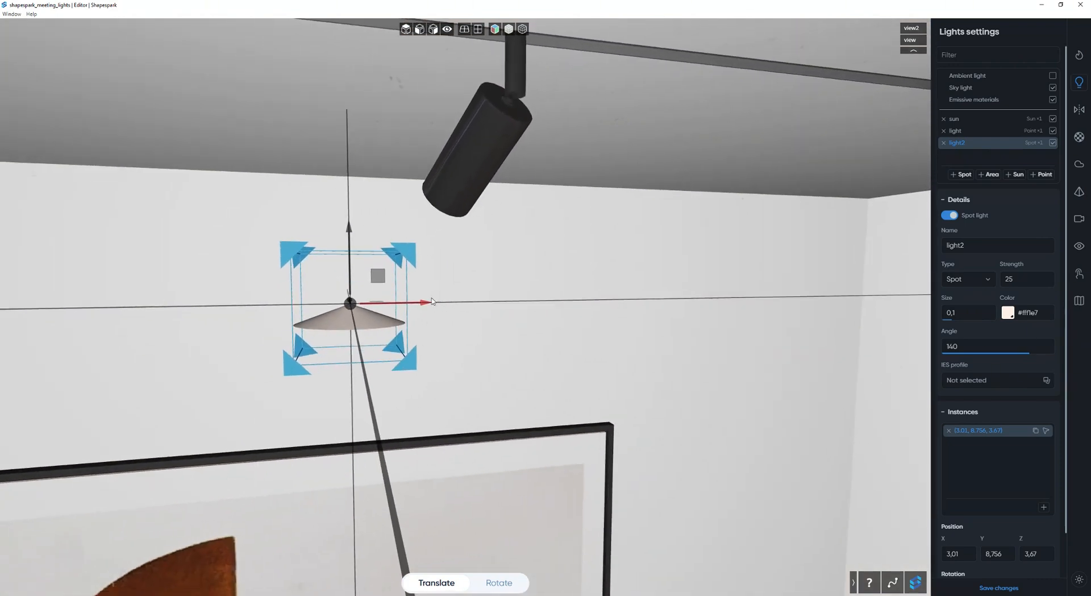
{"action": "left_click_drag", "start_coordinate": [434, 302], "coordinate": [458, 283]}
{"action": "key", "text": "d"}
{"action": "key", "text": "s"}
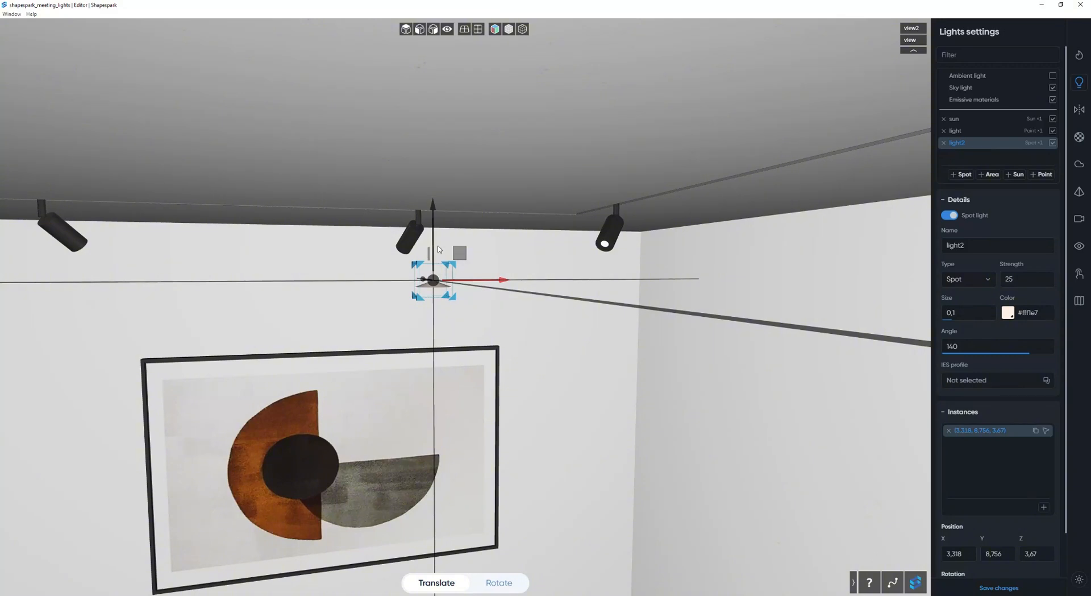
{"action": "left_click_drag", "start_coordinate": [438, 249], "coordinate": [441, 270]}
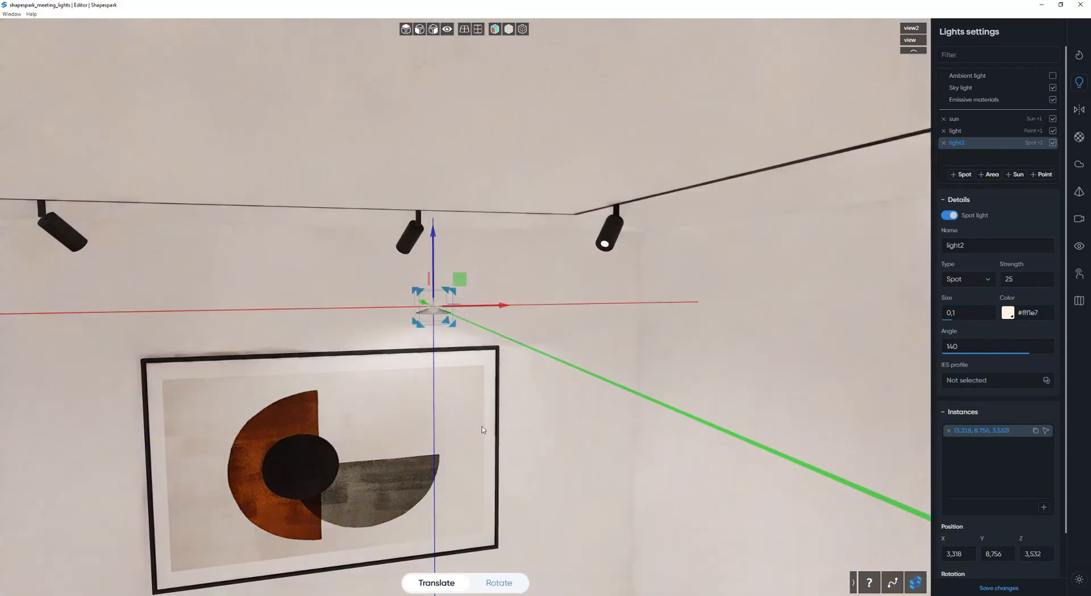
Tilt the spot light to aim at the orange and black painting and shift it along X to about 3.48.
{"action": "key", "text": "r"}
{"action": "left_click_drag", "start_coordinate": [413, 253], "coordinate": [427, 244]}
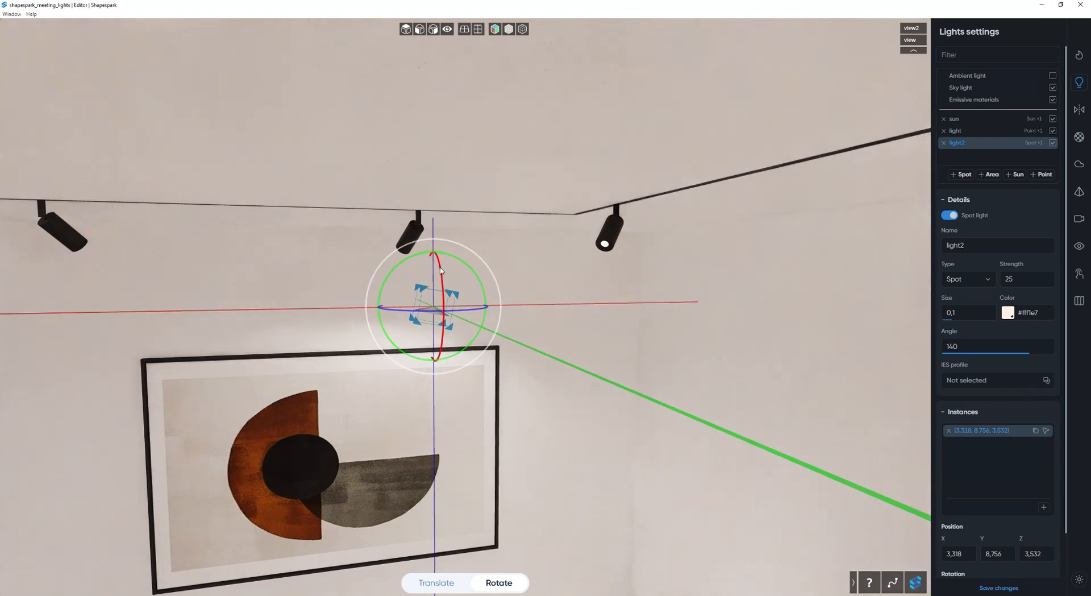
{"action": "left_click_drag", "start_coordinate": [442, 295], "coordinate": [442, 294]}
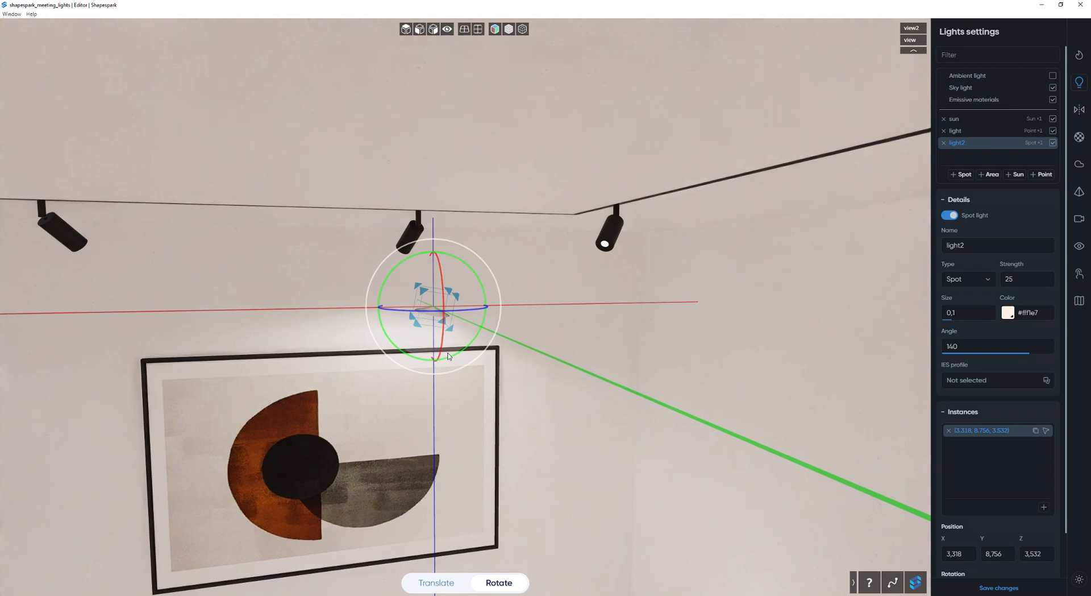
{"action": "left_click", "coordinate": [446, 582]}
{"action": "left_click_drag", "start_coordinate": [471, 307], "coordinate": [495, 309]}
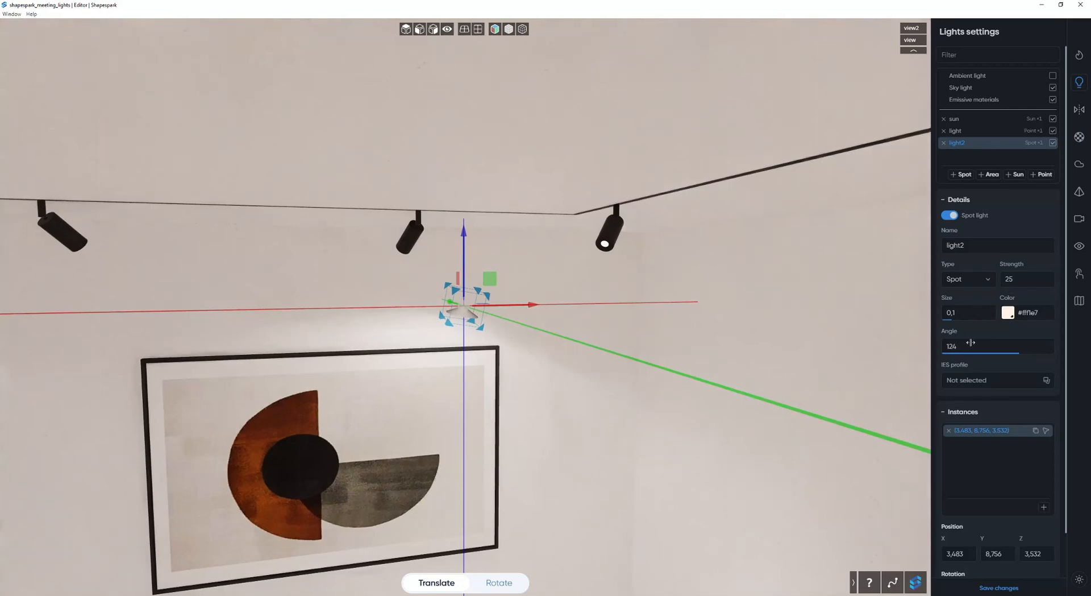
Set the spot light's angle to 142, size to 0.18 and strength to 30.
{"action": "left_click_drag", "start_coordinate": [971, 343], "coordinate": [996, 343]}
{"action": "left_click_drag", "start_coordinate": [969, 315], "coordinate": [978, 317]}
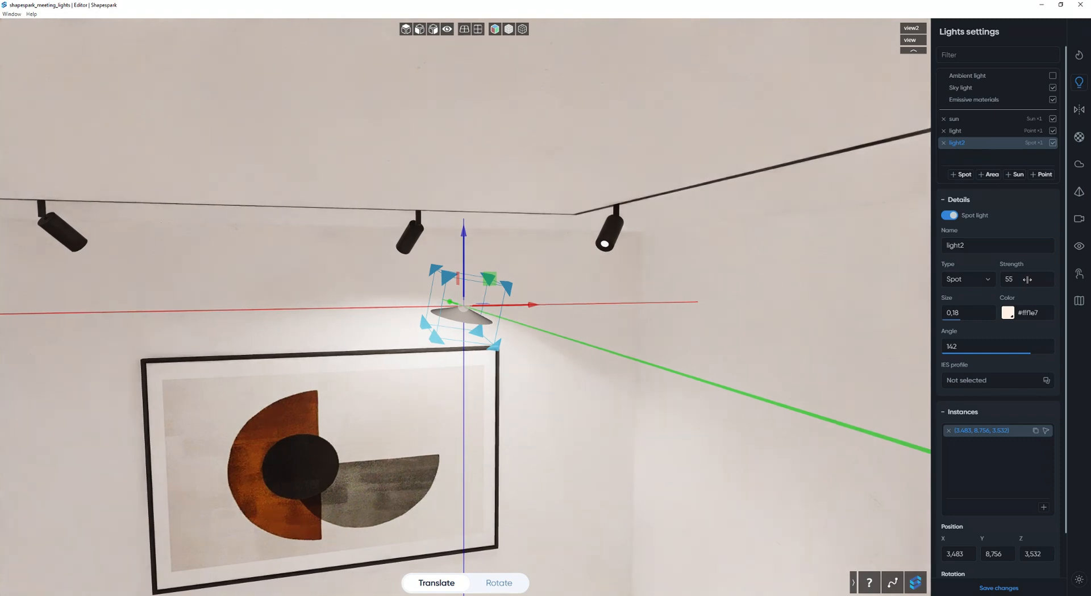
{"action": "left_click", "coordinate": [1028, 279]}
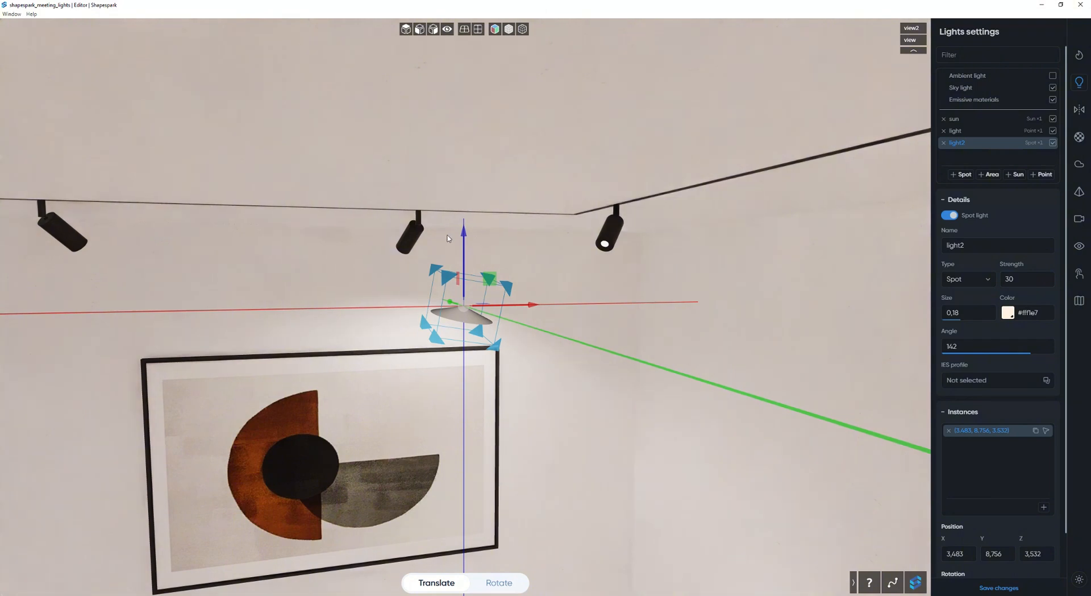
Lower the spot light to about Z 3.45 and shift it along X to about 3.42.
{"action": "left_click_drag", "start_coordinate": [470, 236], "coordinate": [467, 258]}
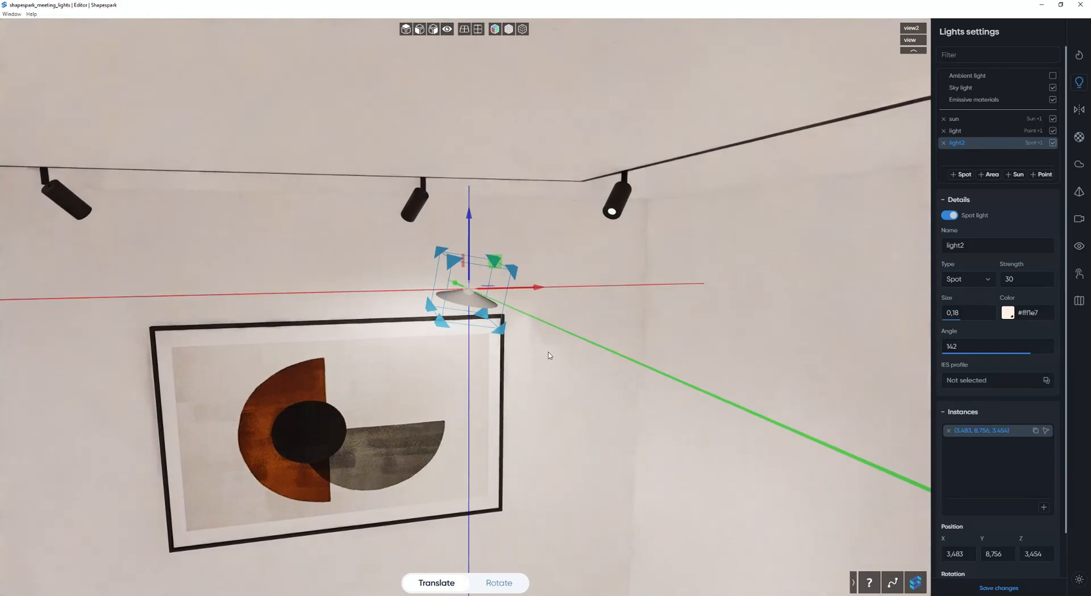
{"action": "key", "text": "s"}
{"action": "key", "text": "d"}
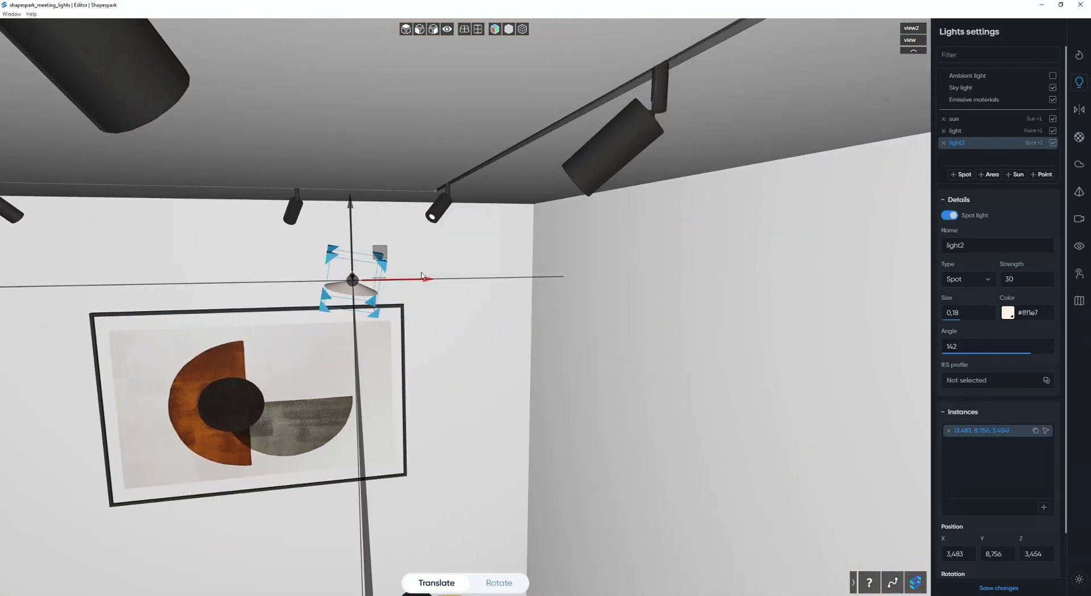
{"action": "left_click_drag", "start_coordinate": [421, 276], "coordinate": [411, 278]}
Duplicate the spot light instance and move the copy along X to about 1.77, above the painting's other upper corner.
{"action": "key", "text": "s"}
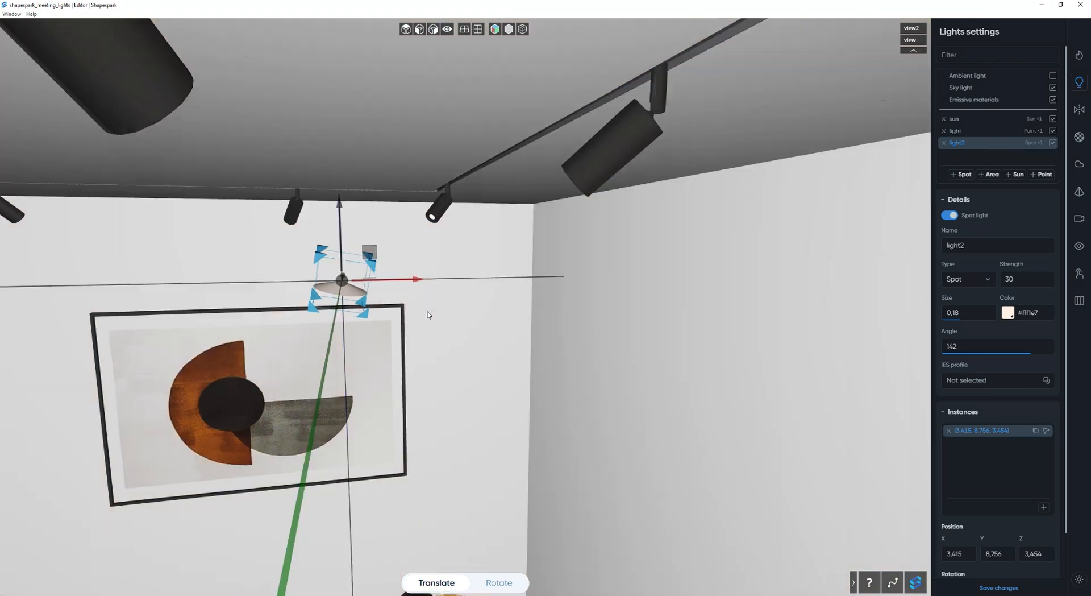
{"action": "key", "text": "a"}
{"action": "key", "text": "s"}
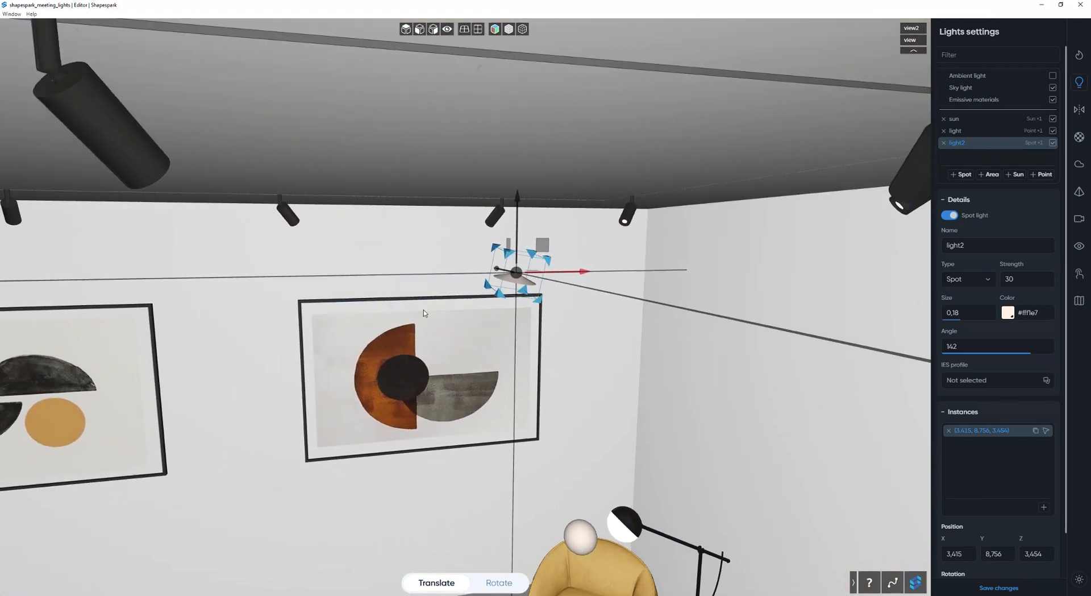
{"action": "key", "text": "w"}
{"action": "key", "text": "q"}
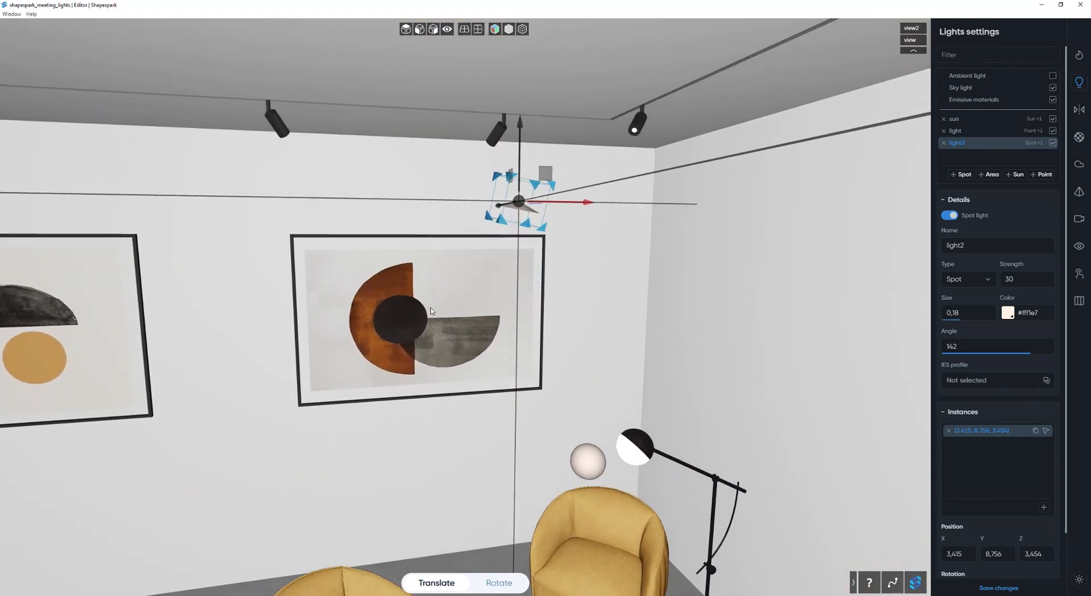
{"action": "key", "text": "a"}
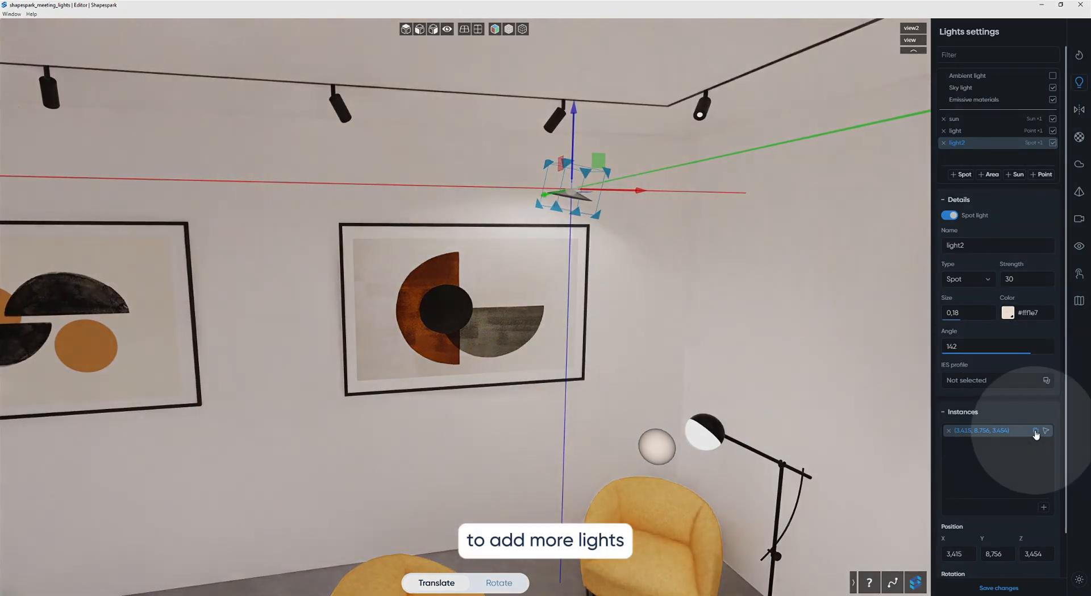
{"action": "left_click", "coordinate": [1036, 431]}
{"action": "left_click_drag", "start_coordinate": [636, 191], "coordinate": [417, 210]}
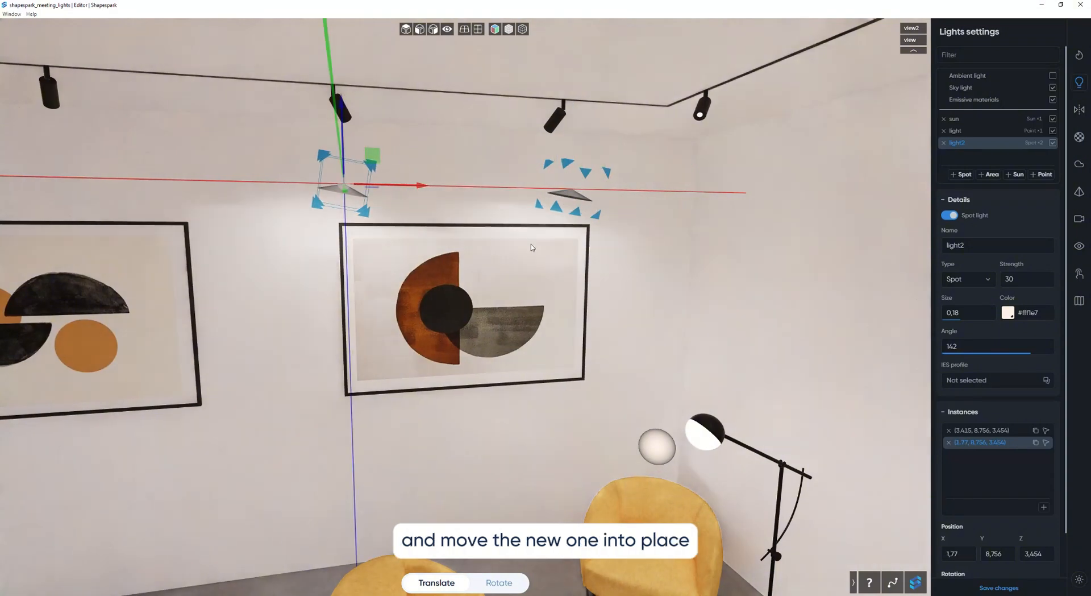
Rotate the copied spot light instance to match the direction of the track lamp above it.
{"action": "left_click", "coordinate": [496, 583]}
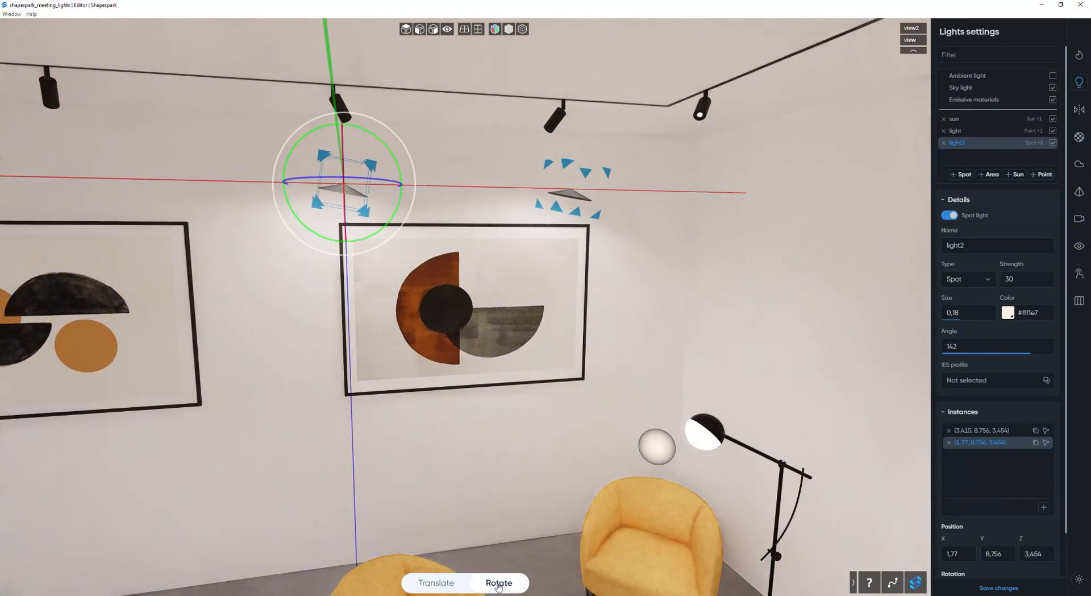
{"action": "left_click_drag", "start_coordinate": [297, 164], "coordinate": [318, 122]}
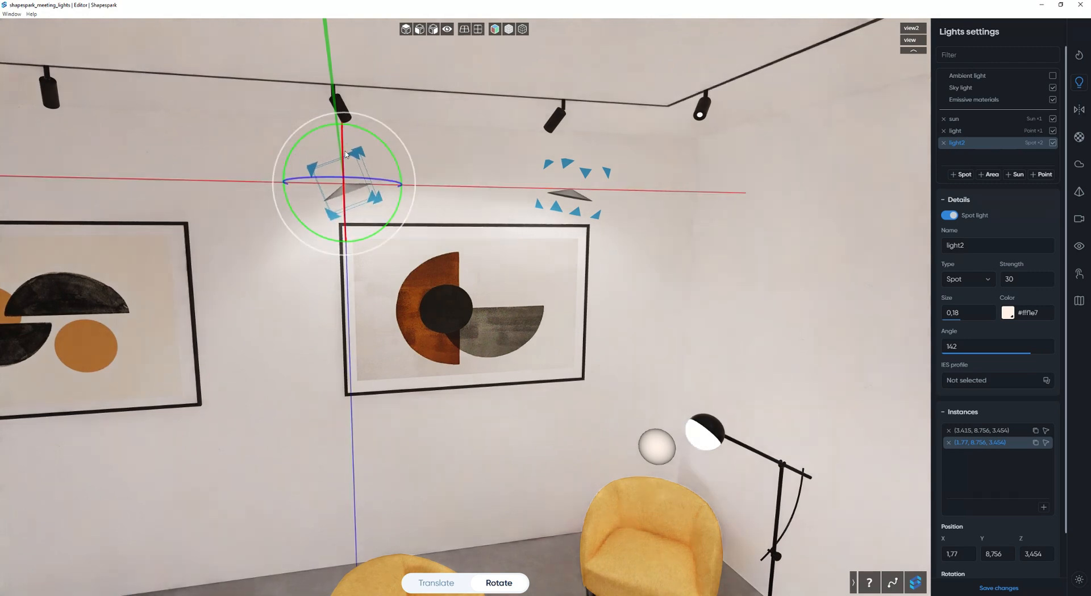
{"action": "left_click_drag", "start_coordinate": [520, 286], "coordinate": [488, 293]}
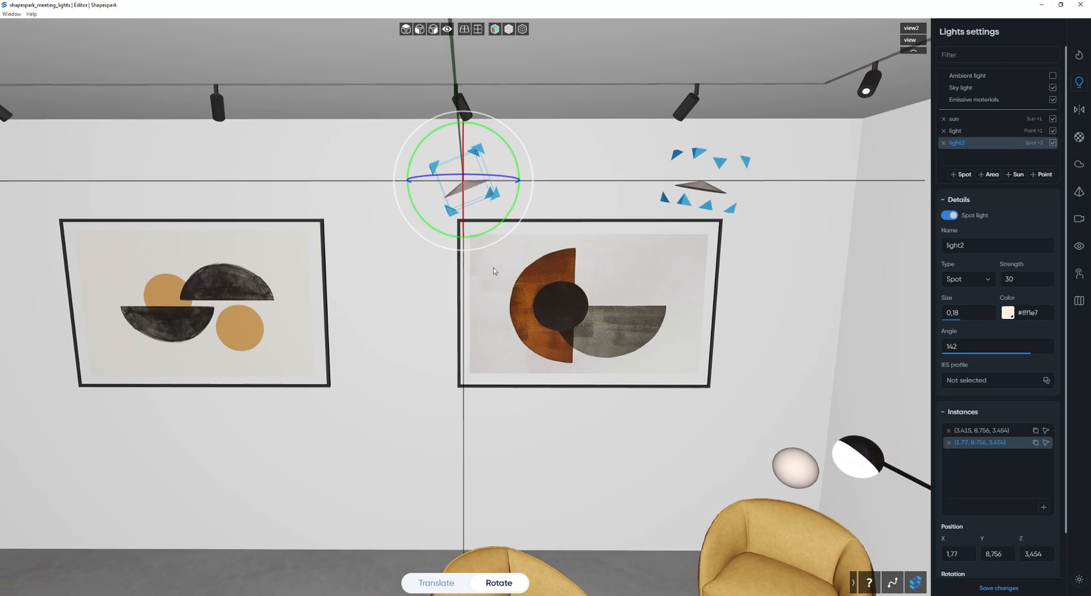
Duplicate the spot light instance at X 1.77 and move the copy along X to about -1.22, above the neighbouring painting's far corner.
{"action": "key", "text": "s"}
{"action": "key", "text": "a"}
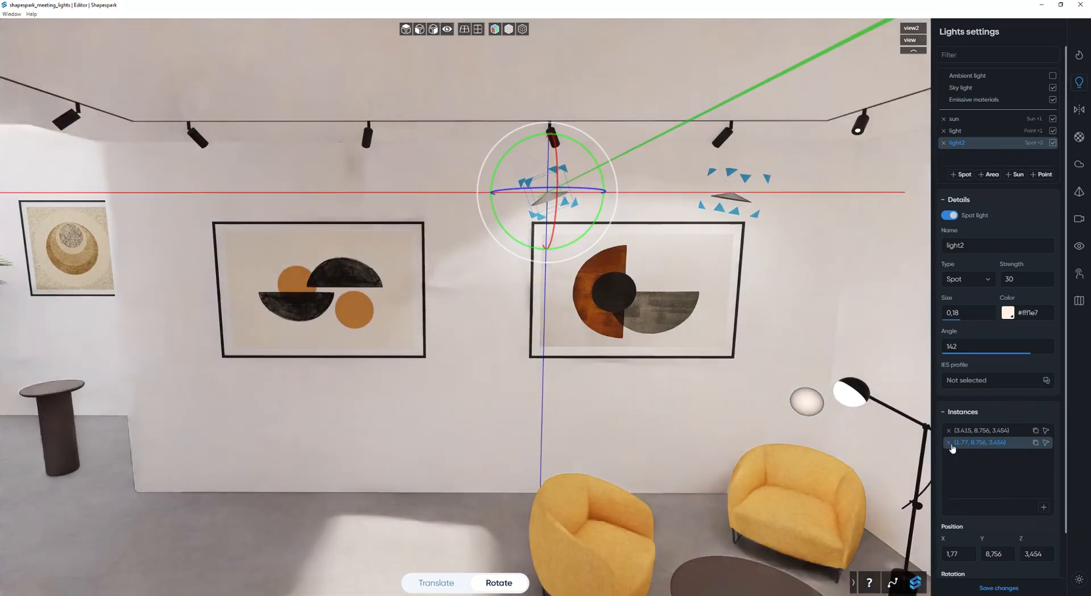
{"action": "left_click", "coordinate": [1035, 442]}
{"action": "left_click", "coordinate": [437, 582]}
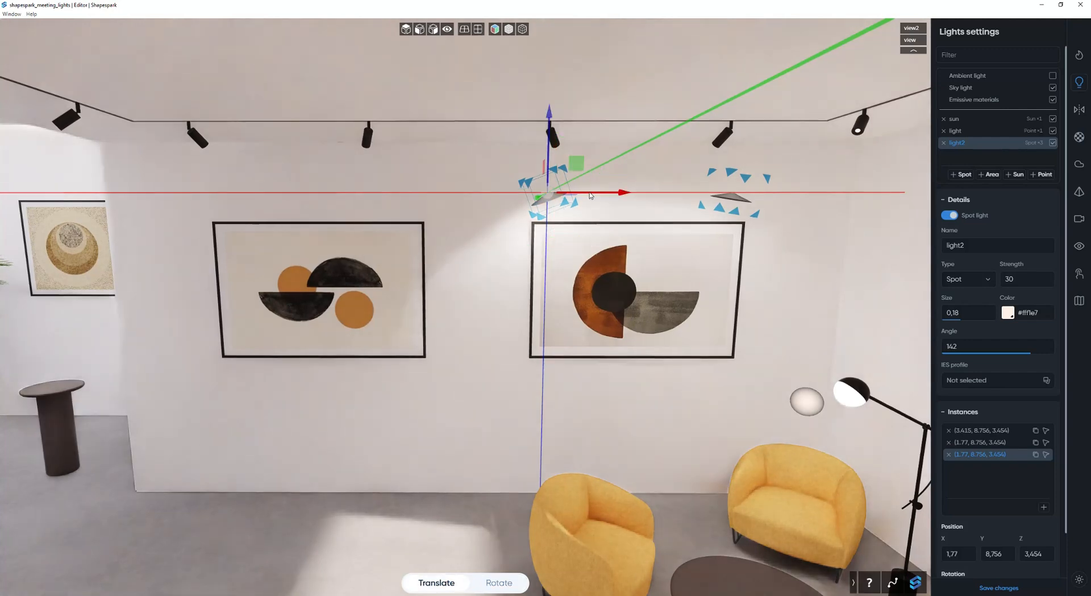
{"action": "left_click_drag", "start_coordinate": [591, 193], "coordinate": [242, 183]}
Duplicate the spot light instance at X 3.415 and move the copy along X to about 0.63, above the neighbouring painting's near corner.
{"action": "left_click", "coordinate": [734, 201]}
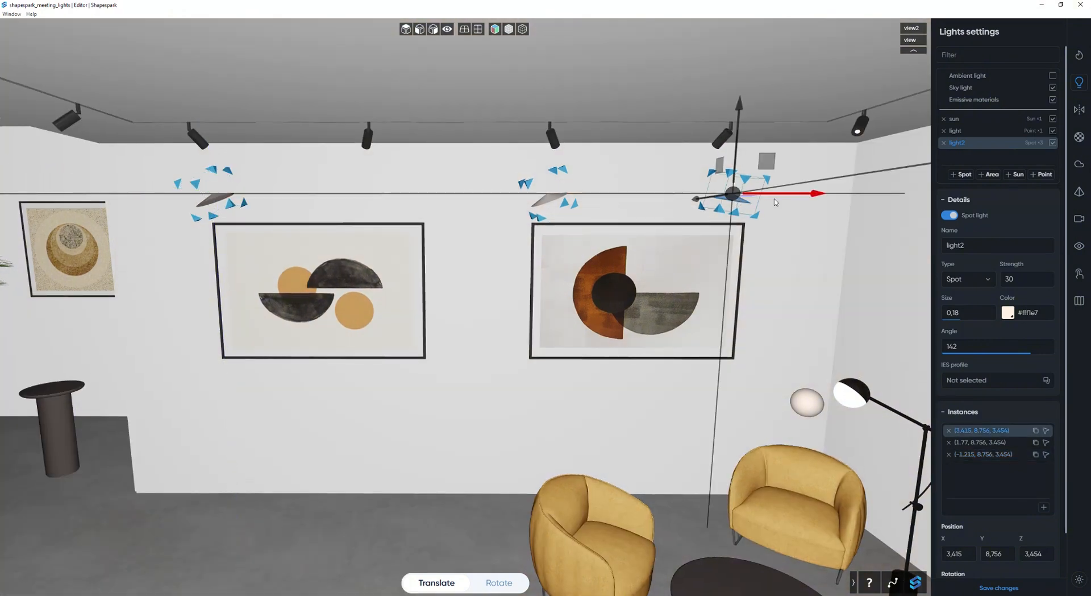
{"action": "left_click", "coordinate": [1036, 431]}
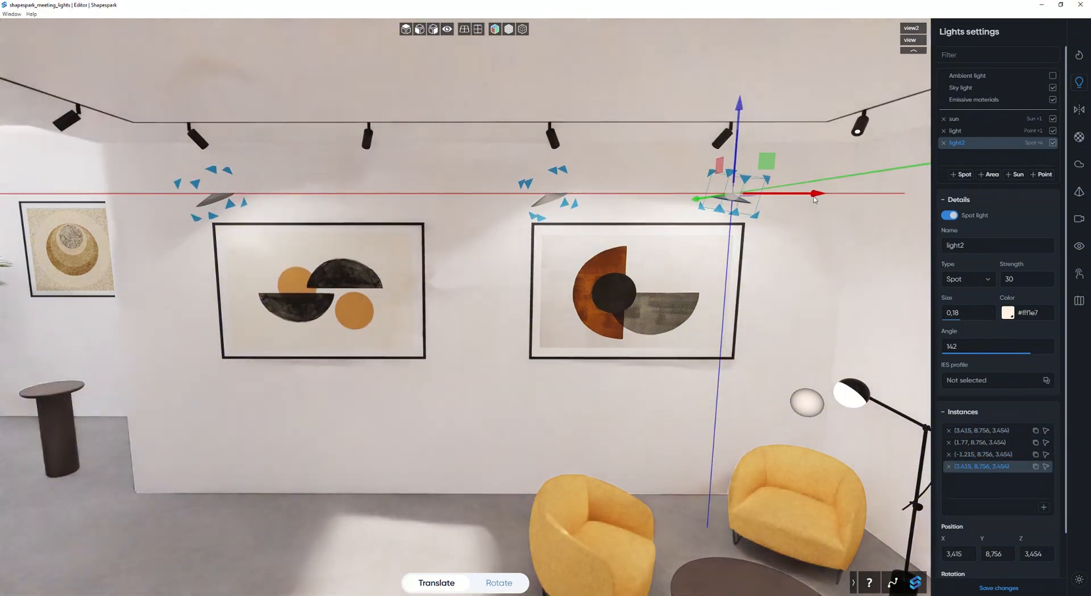
{"action": "left_click_drag", "start_coordinate": [512, 218], "coordinate": [496, 216]}
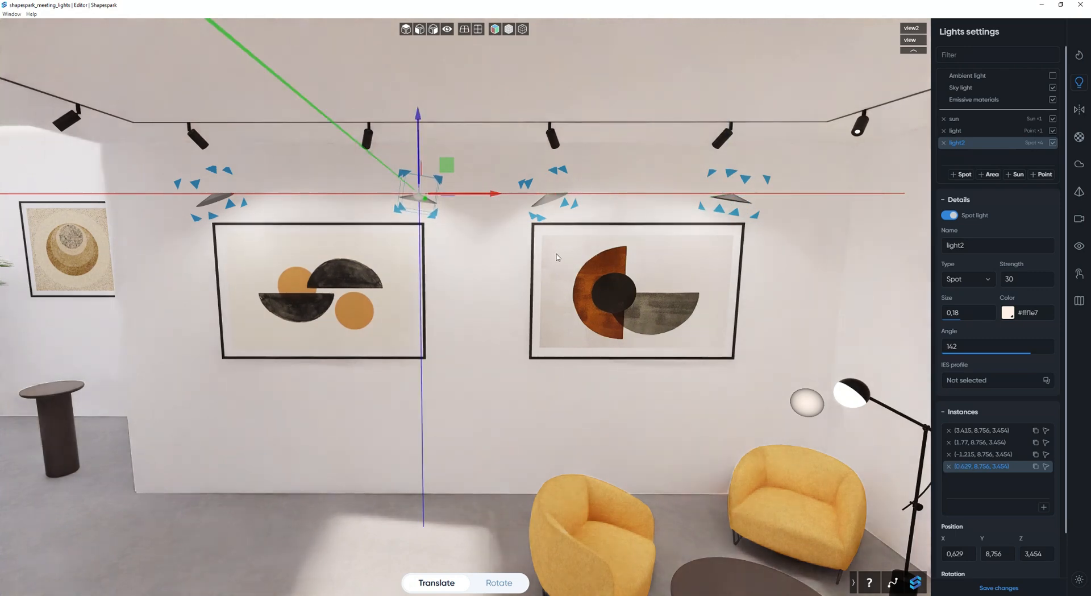
Switch the light2 spot light off and on again to compare its effect on the painting wall.
{"action": "scroll", "coordinate": [555, 257], "scroll_direction": "down", "scroll_amount": 5}
{"action": "key", "text": "q"}
{"action": "key", "text": "a"}
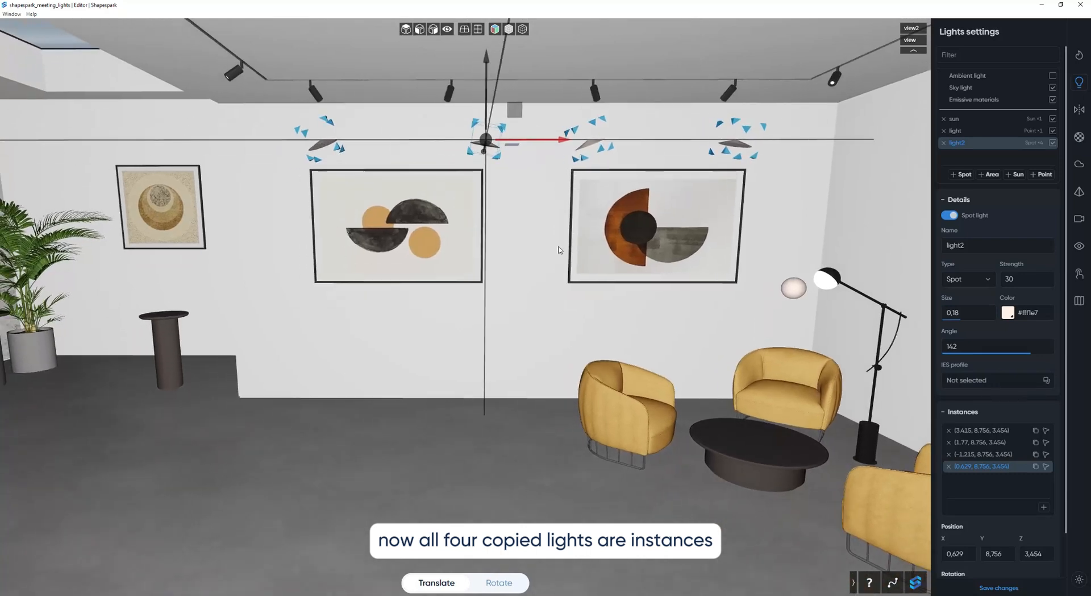
{"action": "key", "text": "s"}
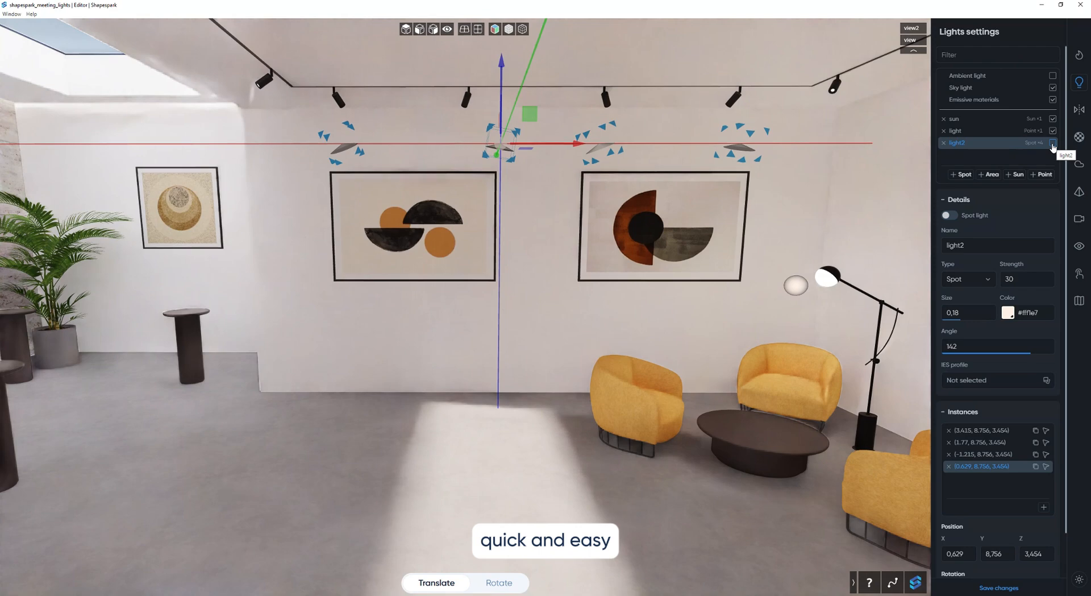
{"action": "left_click", "coordinate": [1053, 146]}
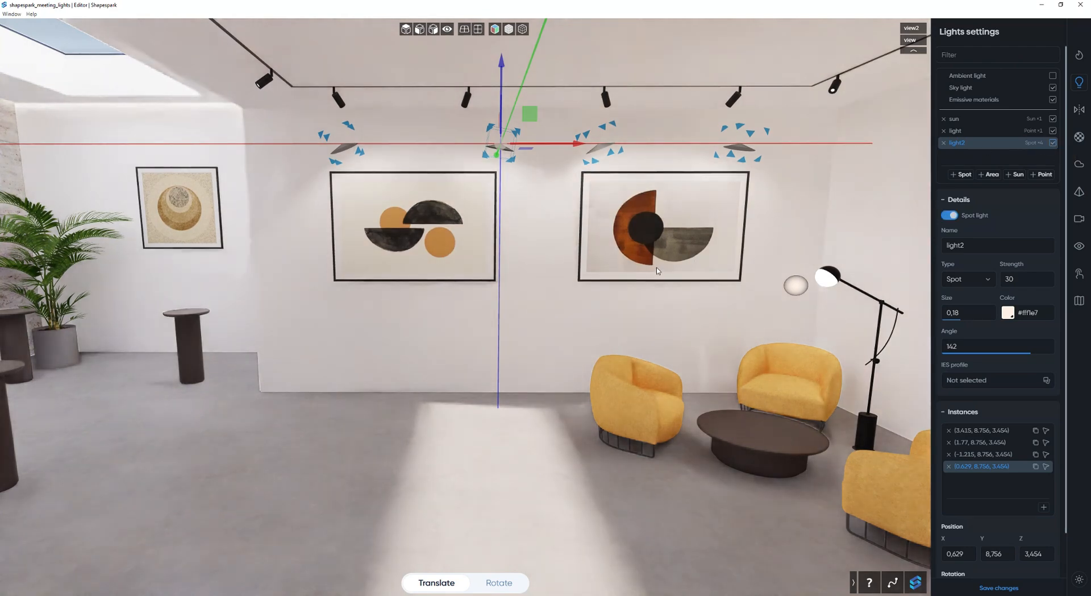
Load the IES profile file from the IES subfolder of 03_IES into the light2 spot light.
{"action": "mouse_move", "coordinate": [589, 280]}
{"action": "left_mouse_down"}
{"action": "mouse_move", "coordinate": [577, 275]}
{"action": "mouse_move", "coordinate": [659, 271]}
{"action": "left_mouse_up"}
{"action": "left_click", "coordinate": [1046, 380]}
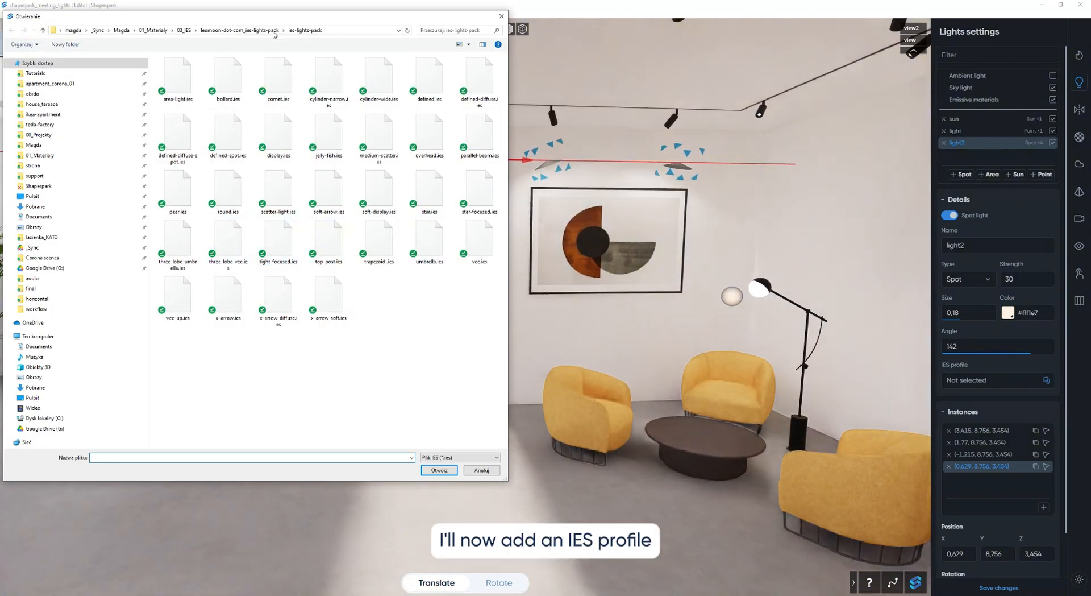
{"action": "left_click", "coordinate": [239, 30]}
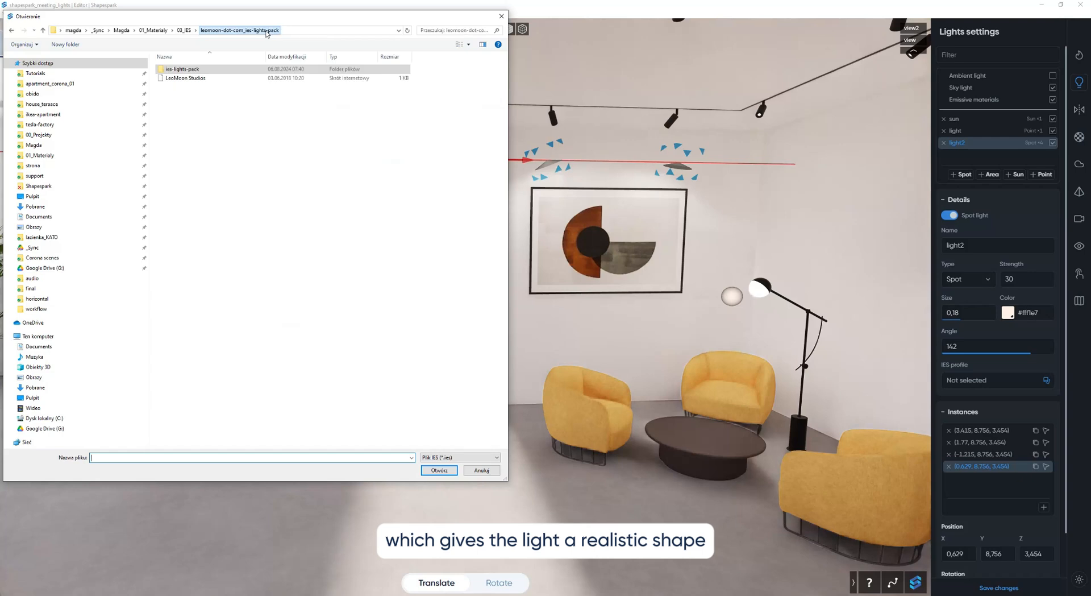
{"action": "left_click", "coordinate": [194, 30]}
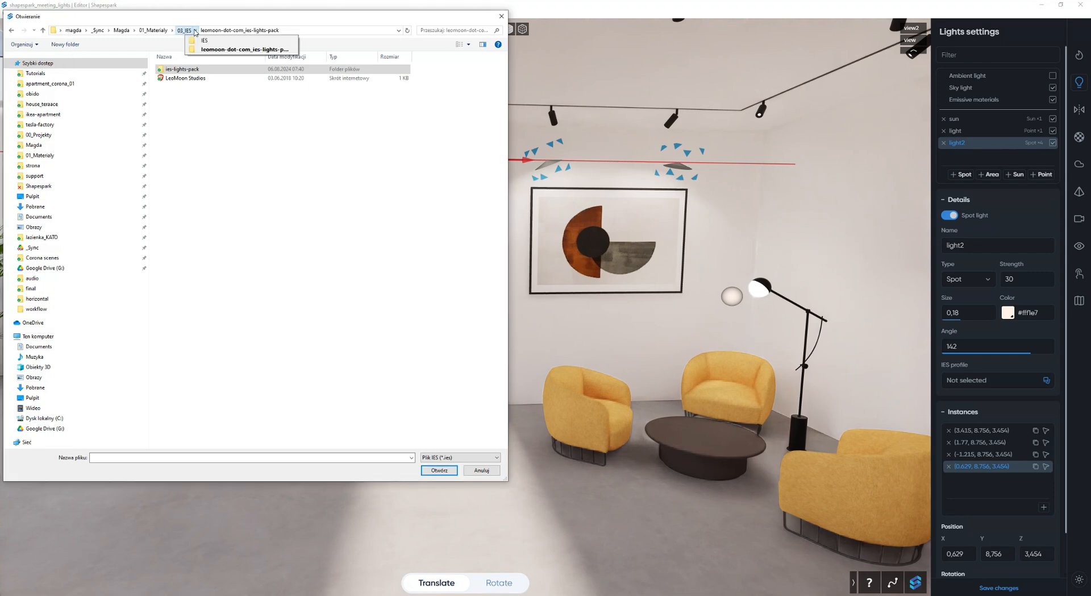
{"action": "left_click", "coordinate": [204, 41]}
{"action": "left_click", "coordinate": [216, 69]}
{"action": "double_click", "coordinate": [217, 69]}
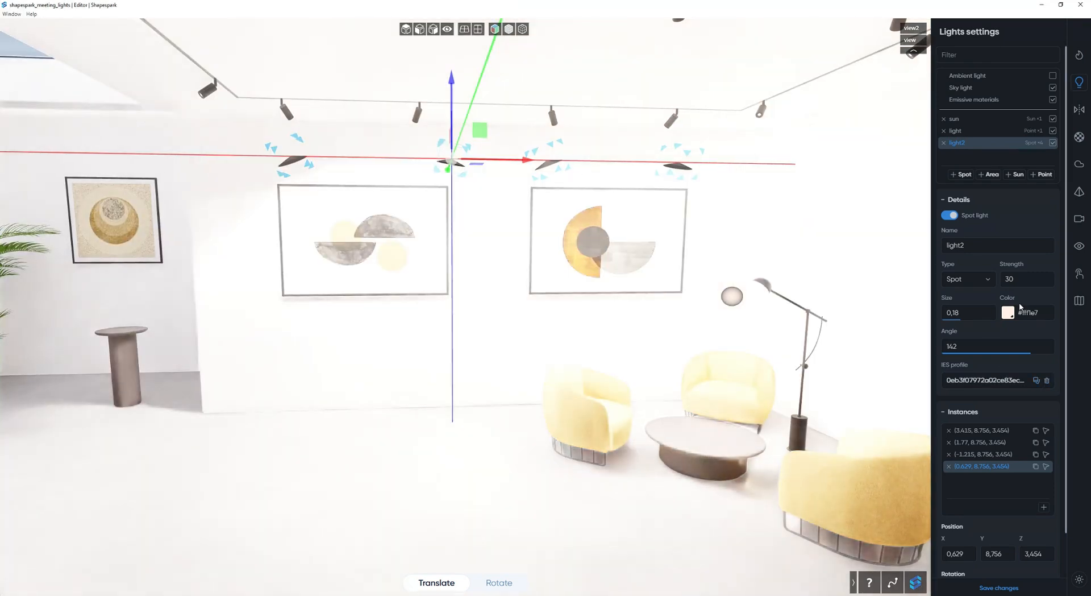
Set the light2 spot light's strength to 0.5.
{"action": "left_click", "coordinate": [973, 312]}
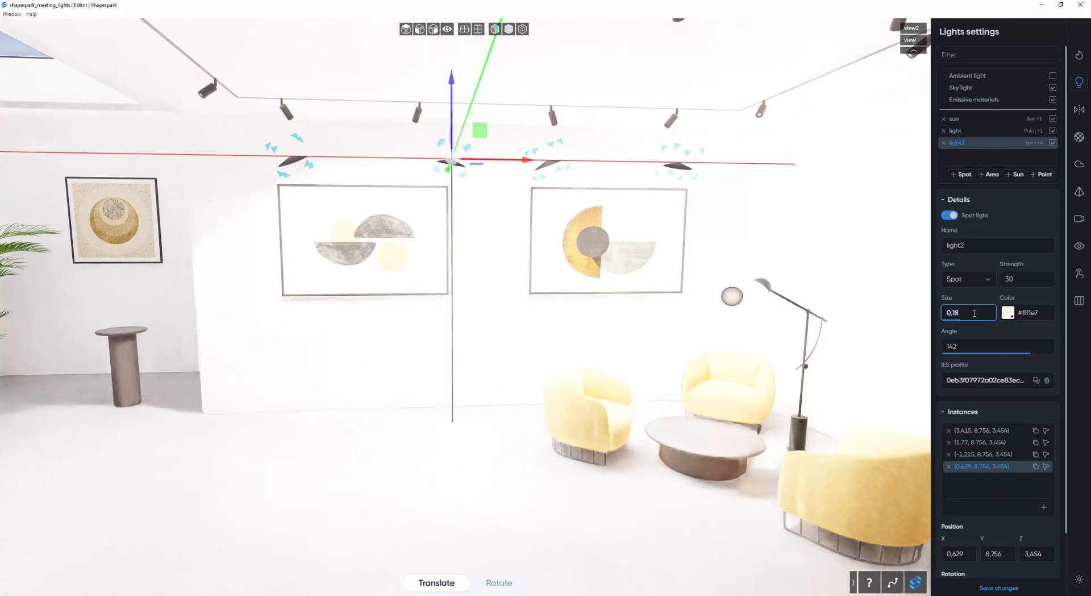
{"action": "left_click", "coordinate": [1023, 278]}
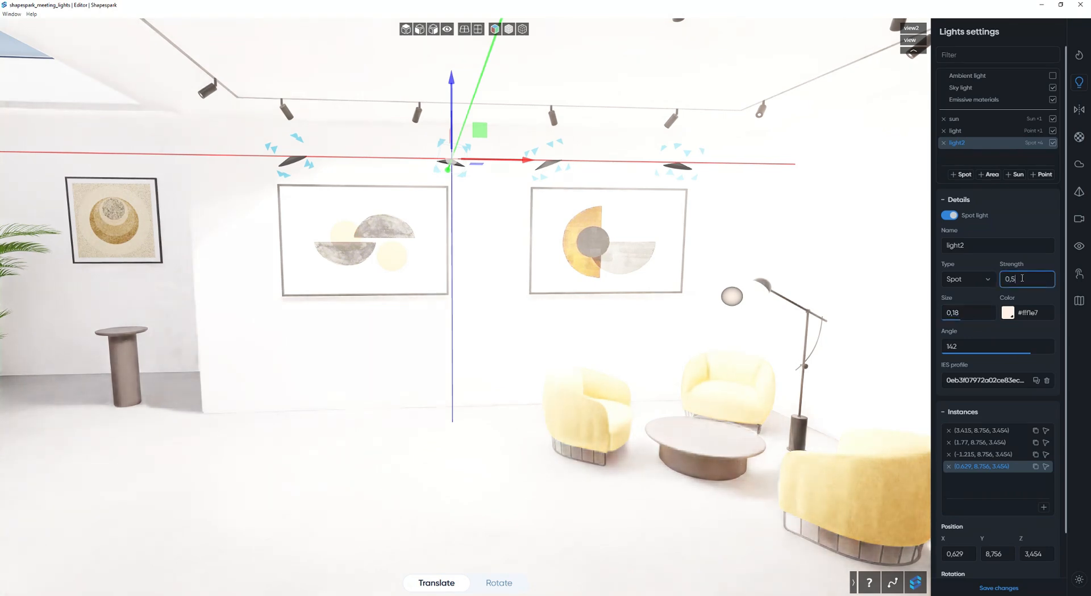
{"action": "key", "text": "Return"}
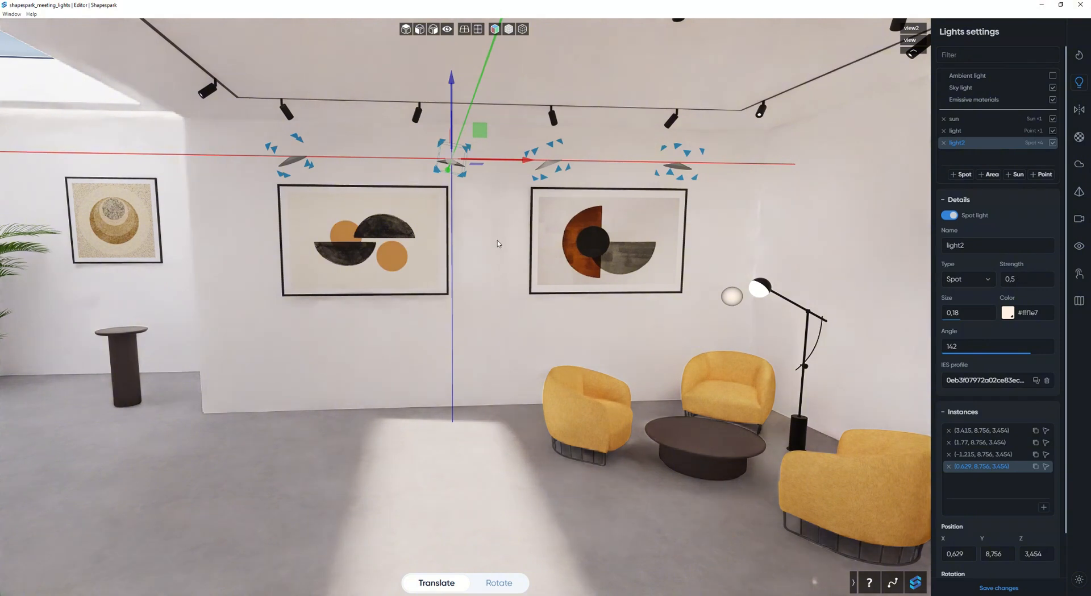
Rotate the spot light instance at X 3.415 to follow its track lamp, and set the spot light's strength to 2.
{"action": "left_click", "coordinate": [670, 169]}
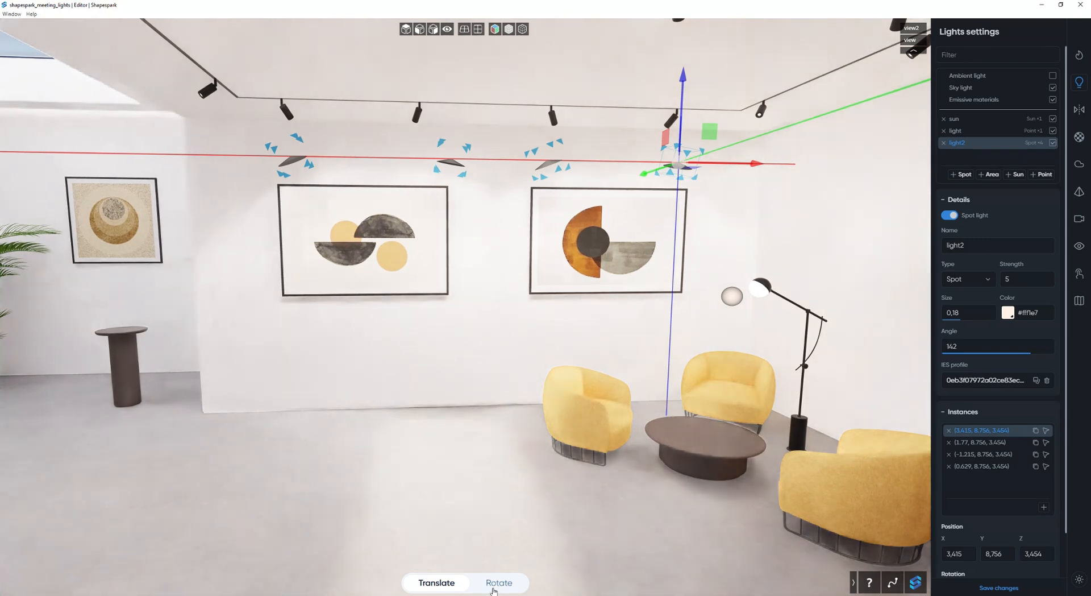
{"action": "left_click", "coordinate": [493, 586]}
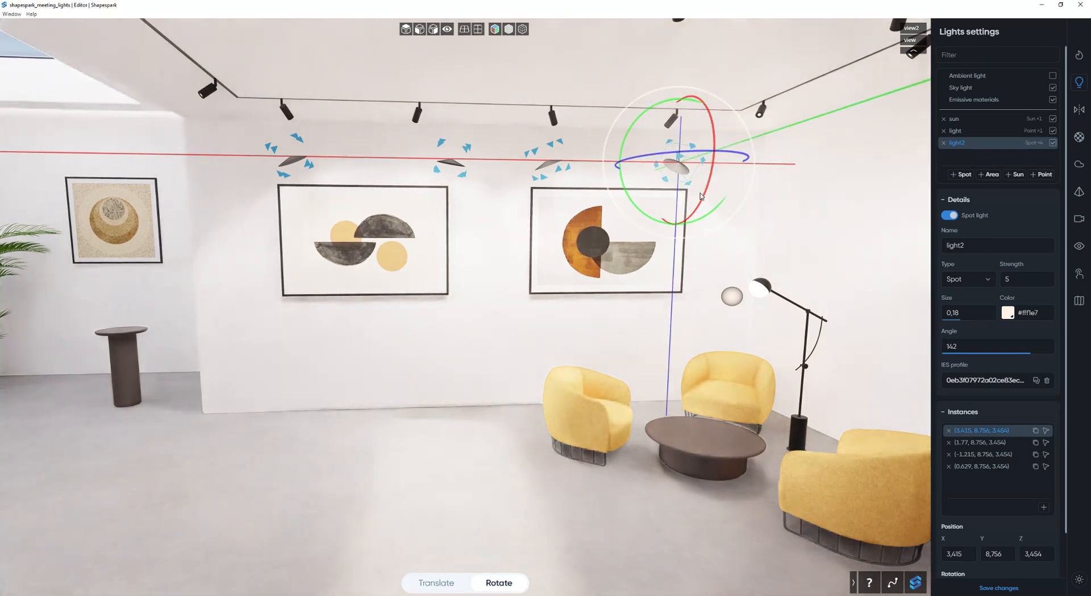
{"action": "double_click", "coordinate": [1004, 277]}
{"action": "type", "text": "2"}
Turn off the point light, sun, emissive materials and sky light, leaving only the spot lights on.
{"action": "left_click", "coordinate": [1053, 130]}
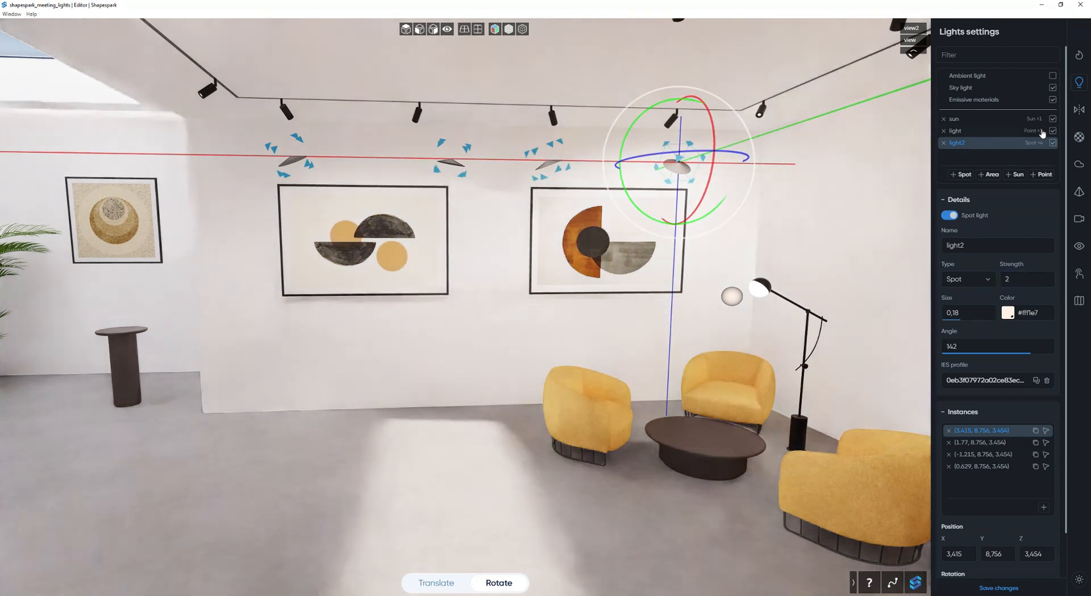
{"action": "left_click", "coordinate": [1053, 119]}
{"action": "left_click", "coordinate": [1054, 100]}
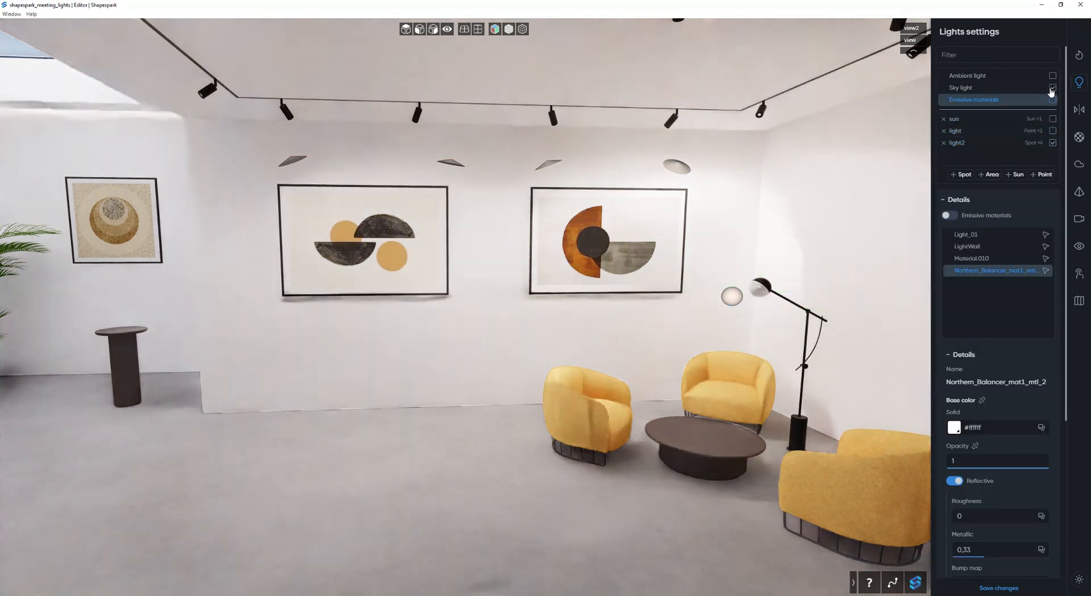
{"action": "left_click", "coordinate": [1054, 88]}
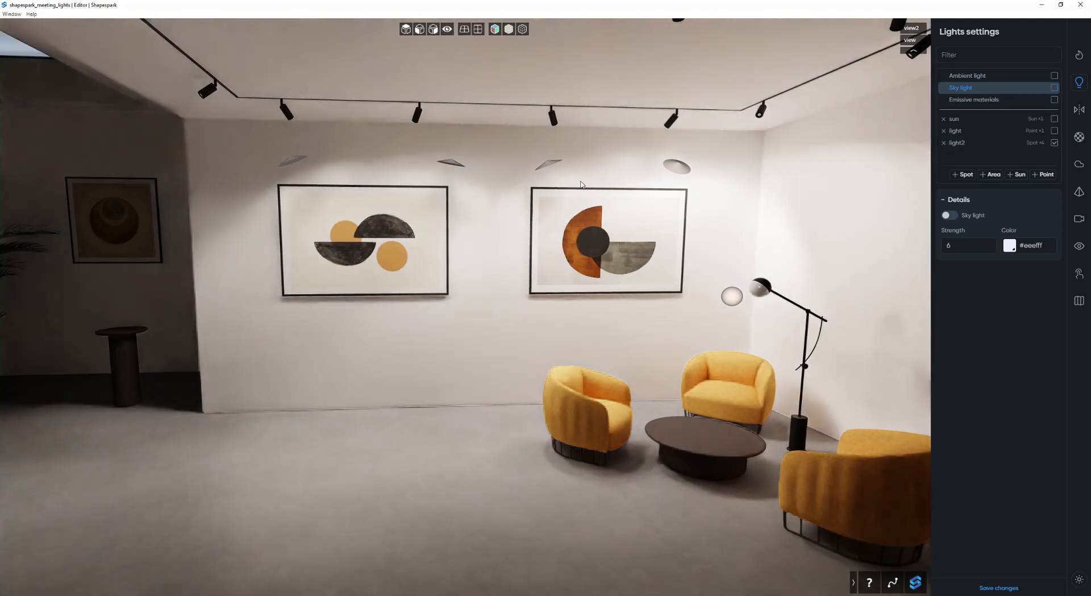
Set the light2 spot light's strength to 1 and load the soft-arrow.ies profile from the ies-lights-pack folder.
{"action": "left_click", "coordinate": [965, 145]}
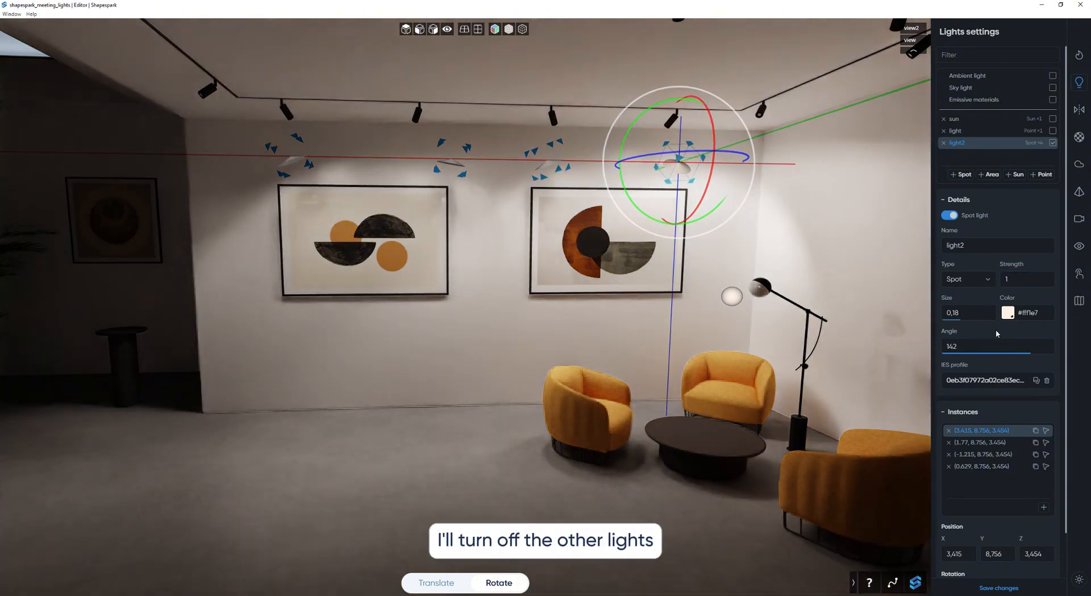
{"action": "left_click", "coordinate": [1014, 379]}
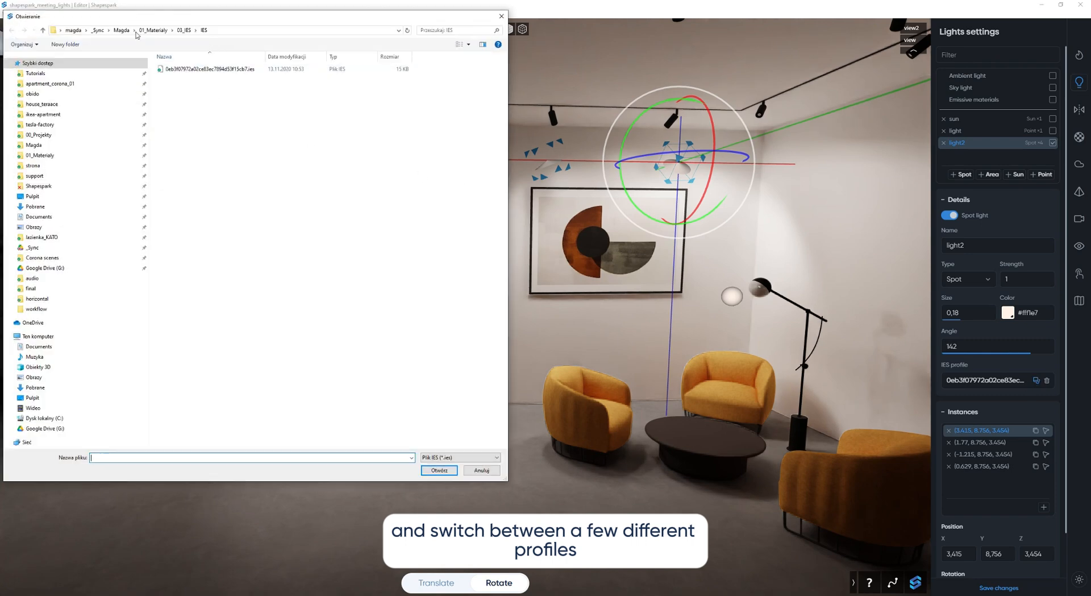
{"action": "left_click", "coordinate": [196, 32]}
{"action": "left_click", "coordinate": [204, 48]}
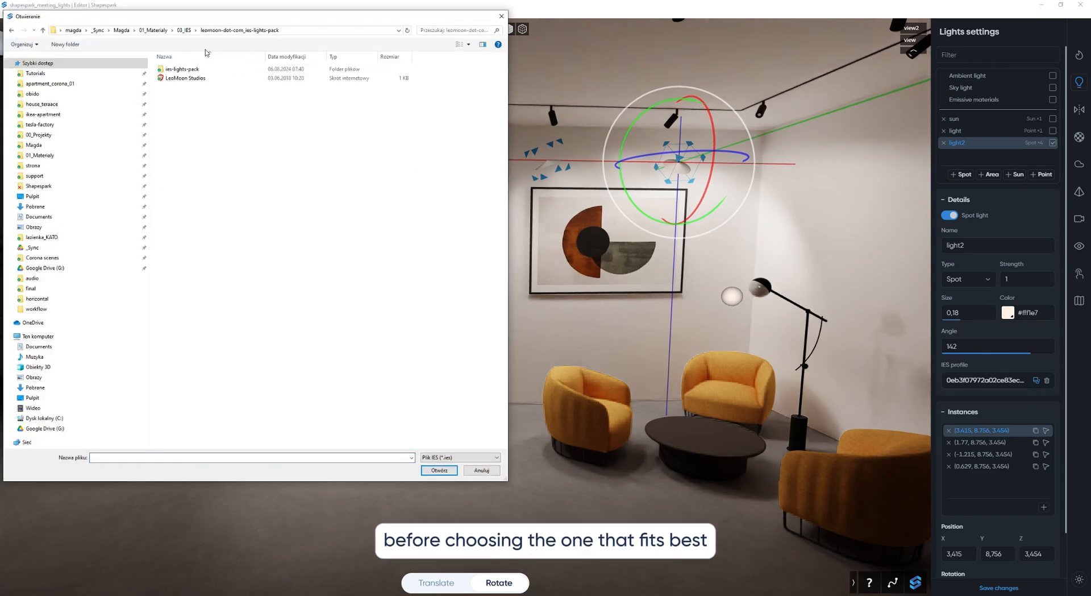
{"action": "double_click", "coordinate": [198, 68]}
{"action": "double_click", "coordinate": [334, 199]}
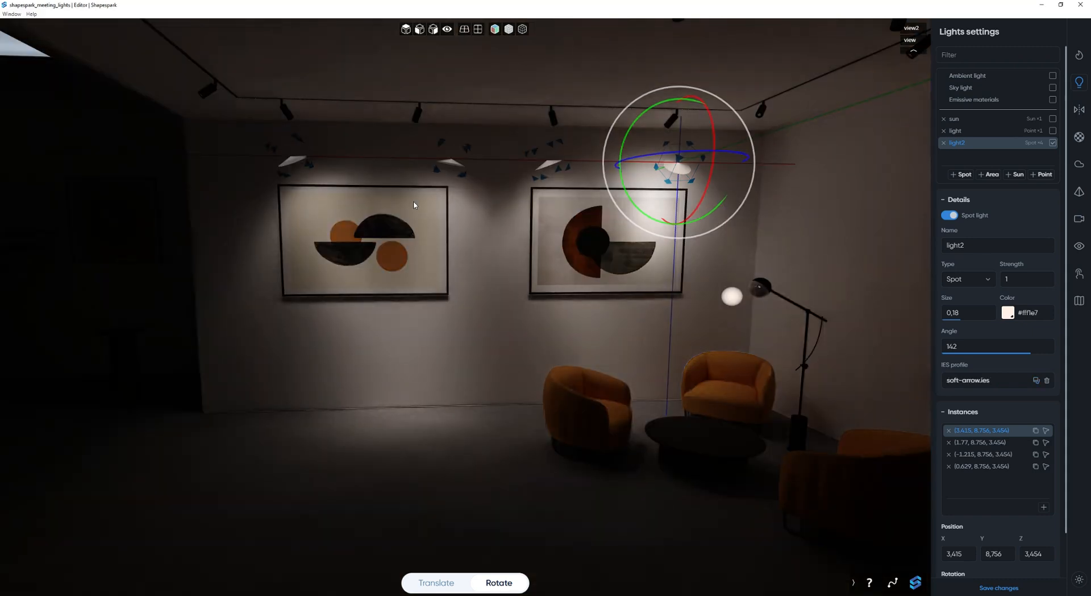
Try the medium-scatter.ies profile on the light2 spot light, and replace it with scatter-light.ies.
{"action": "left_click", "coordinate": [1037, 380]}
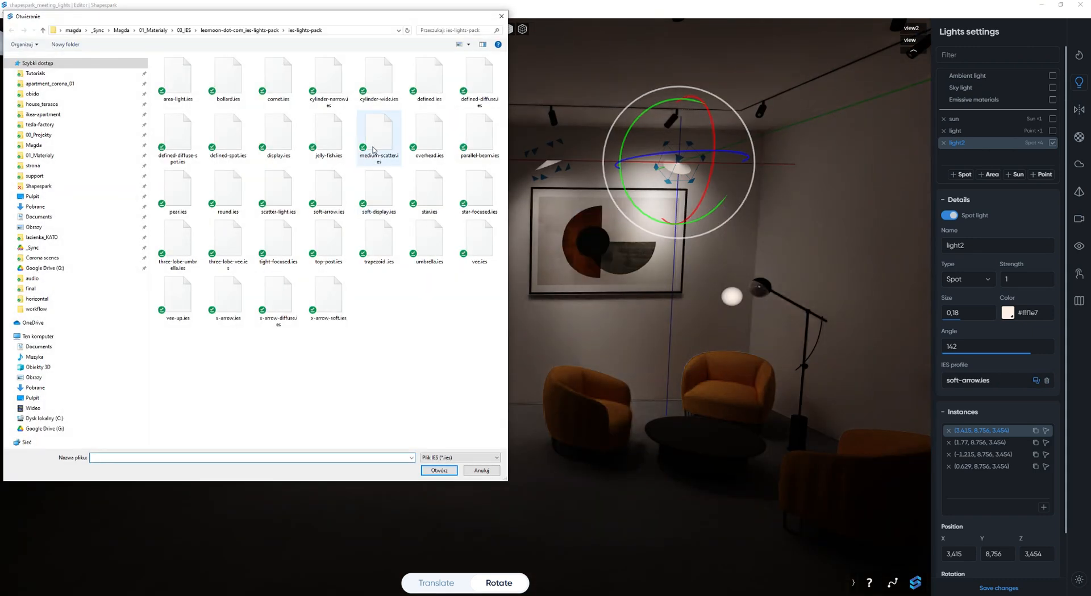
{"action": "double_click", "coordinate": [377, 143]}
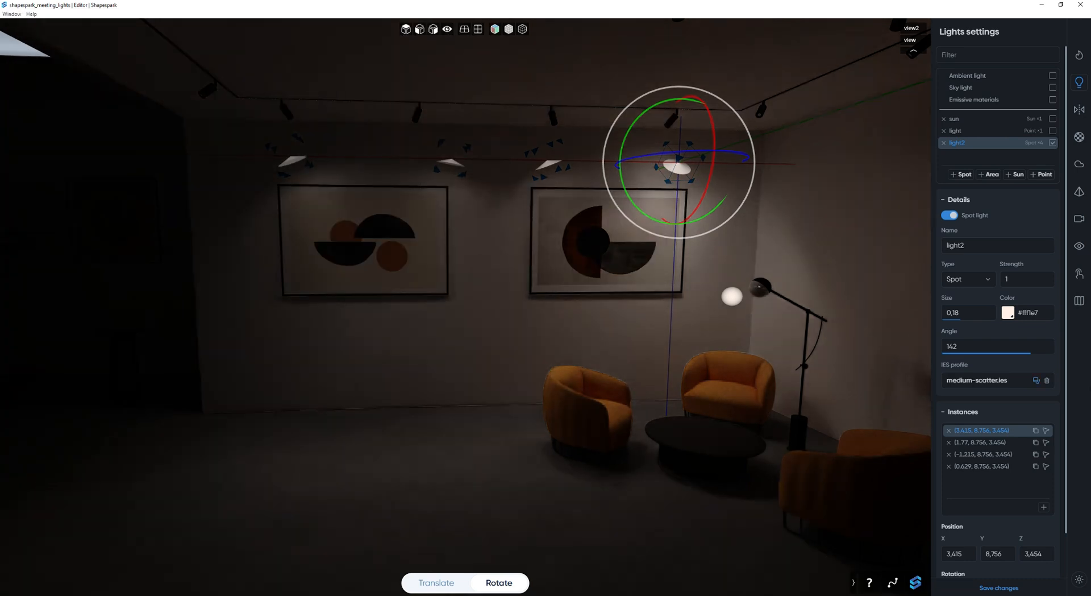
{"action": "left_click", "coordinate": [1036, 380]}
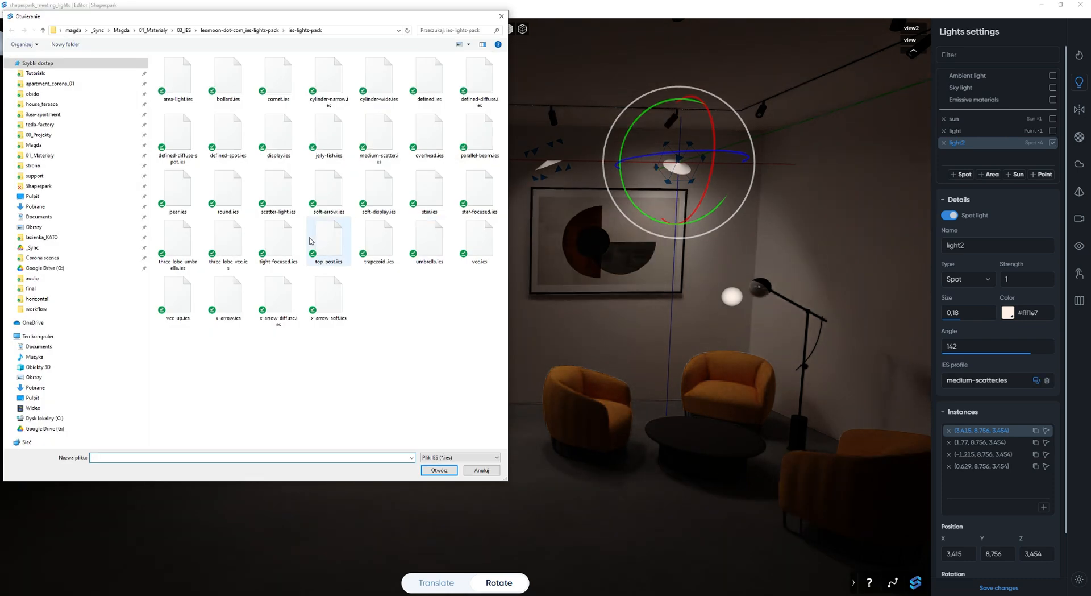
{"action": "double_click", "coordinate": [280, 204]}
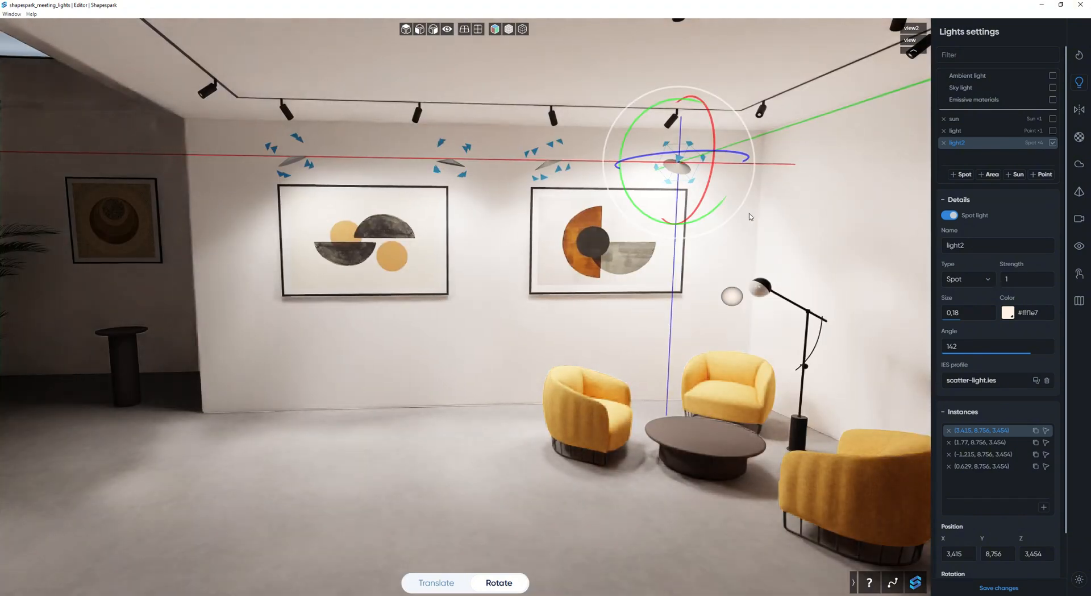
Turn the point light, sun, emissive materials and sky light back on.
{"action": "left_click", "coordinate": [1053, 130]}
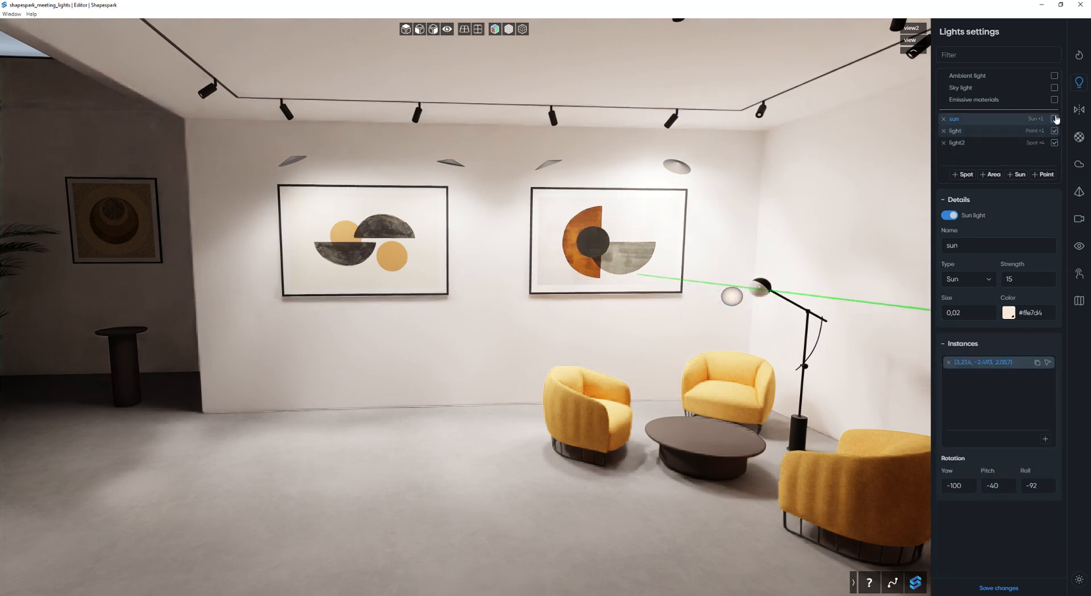
{"action": "left_click", "coordinate": [1053, 118]}
{"action": "left_click", "coordinate": [1053, 99]}
{"action": "left_click", "coordinate": [1052, 87]}
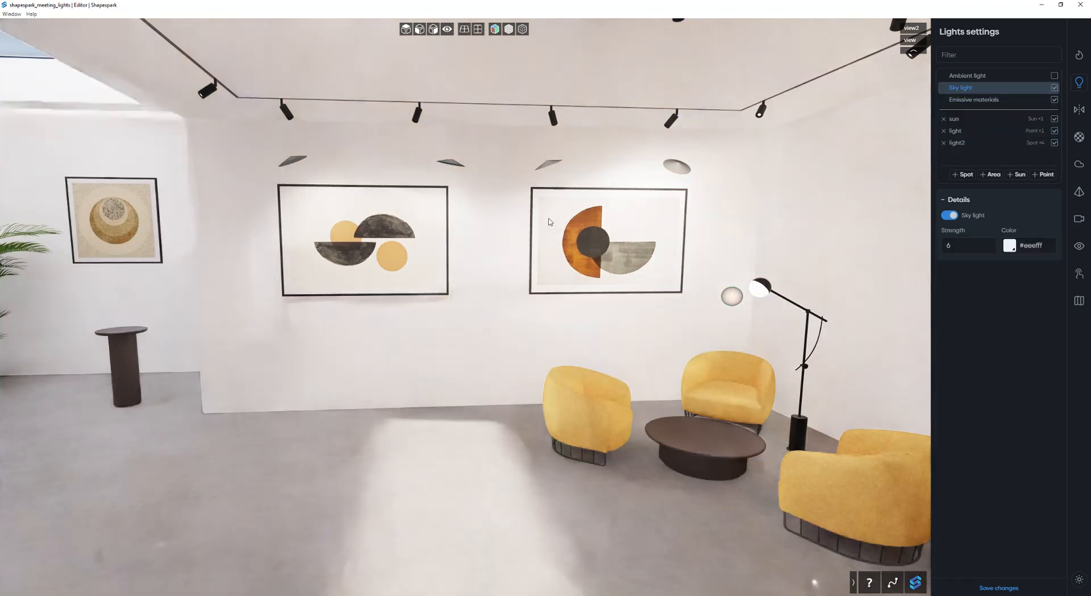
Reduce the light2 spot light's strength to 0.5 with all scene lights enabled.
{"action": "left_click", "coordinate": [970, 143]}
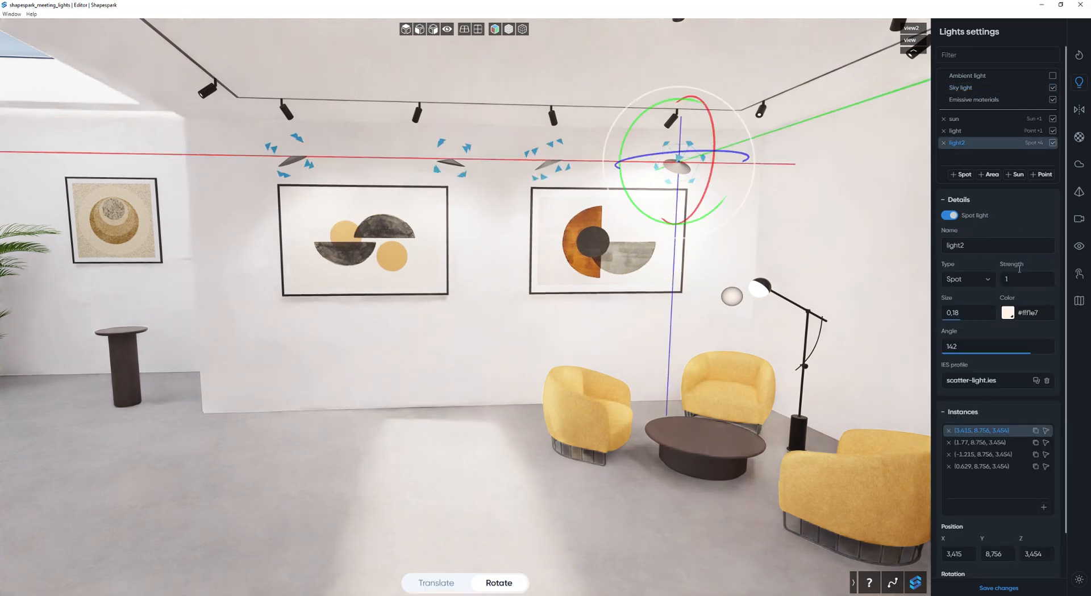
{"action": "left_click", "coordinate": [1027, 280]}
{"action": "key", "text": "Return"}
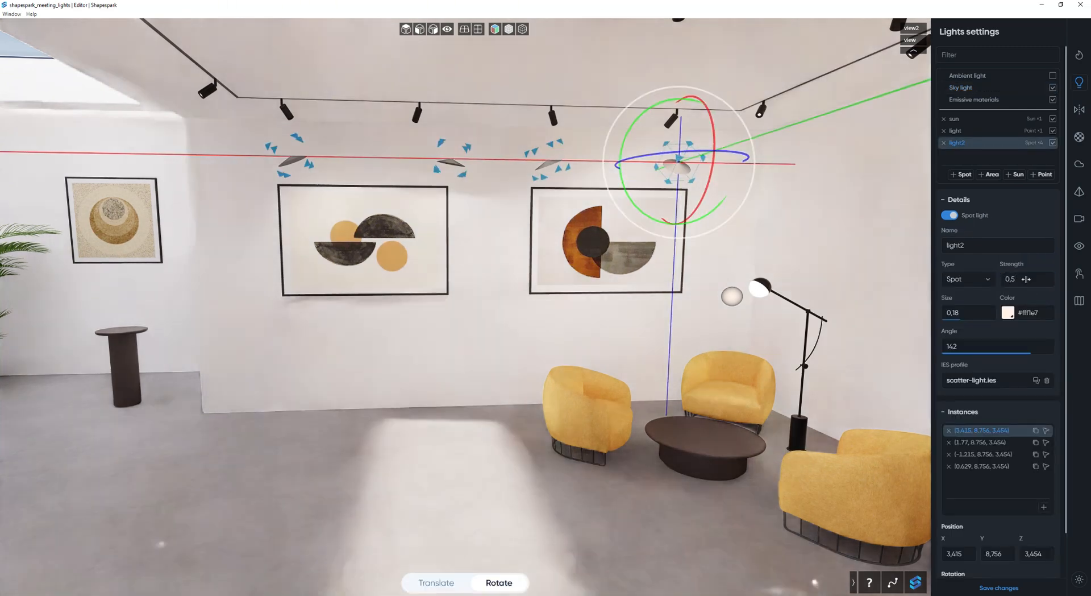
Select the point light at the floor lamp and set its strength to 15.
{"action": "left_click_drag", "start_coordinate": [453, 256], "coordinate": [628, 330]}
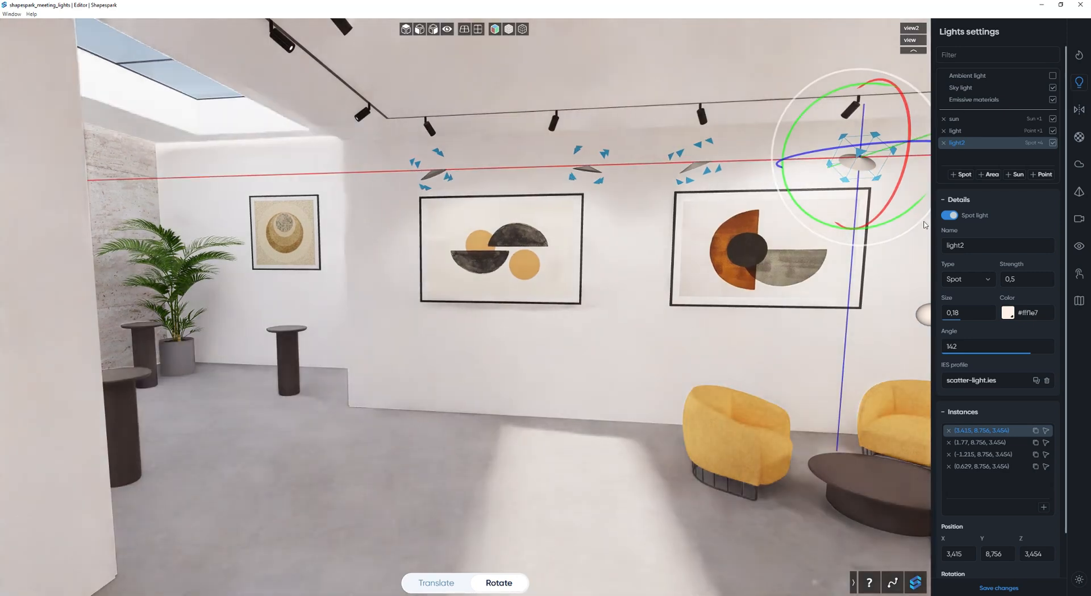
{"action": "left_click_drag", "start_coordinate": [900, 173], "coordinate": [900, 182]}
{"action": "left_click_drag", "start_coordinate": [867, 346], "coordinate": [756, 330]}
{"action": "left_click", "coordinate": [789, 296]}
{"action": "left_click", "coordinate": [1029, 279]}
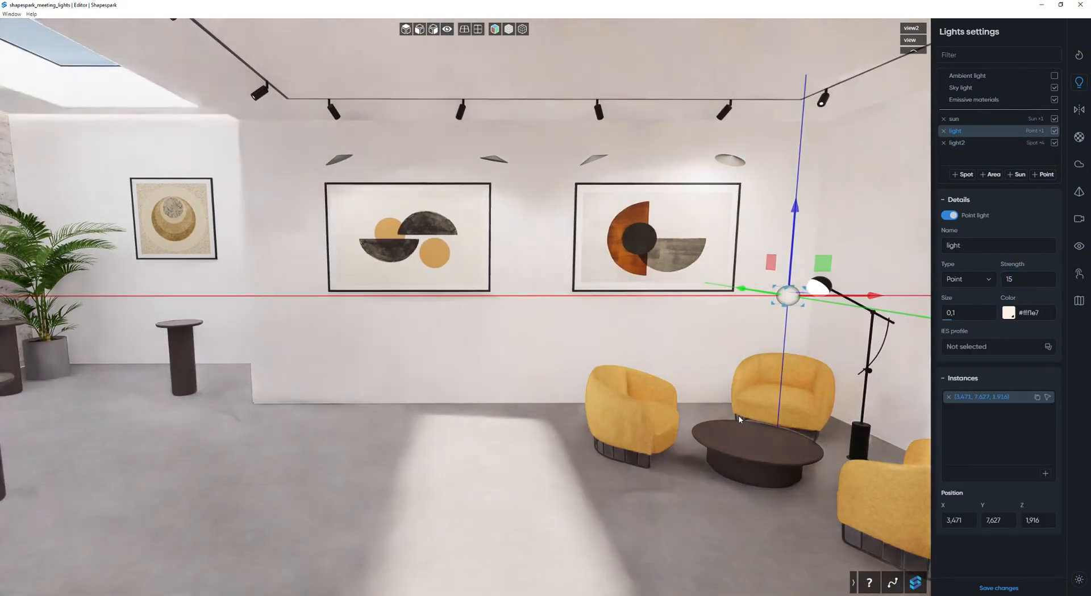
{"action": "left_click_drag", "start_coordinate": [562, 392], "coordinate": [494, 390]}
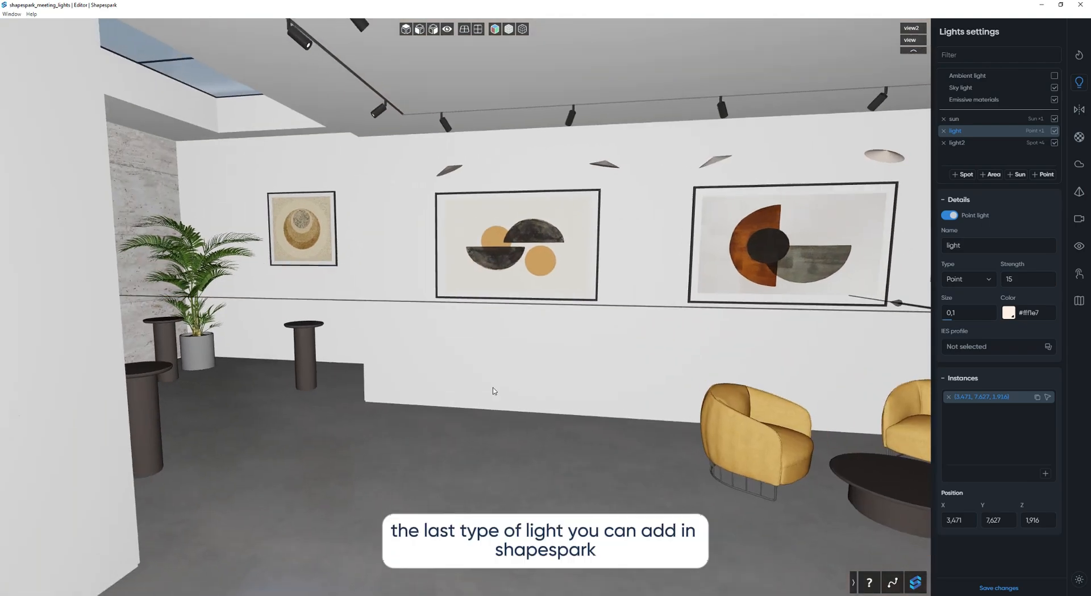
Add an area light above the framed artwork beside the plant and move it closer to the wall, to Y 11.513.
{"action": "key", "text": "w"}
{"action": "key", "text": "w"}
{"action": "mouse_move", "coordinate": [570, 387]}
{"action": "left_mouse_down"}
{"action": "mouse_move", "coordinate": [446, 366]}
{"action": "mouse_move", "coordinate": [552, 362]}
{"action": "left_mouse_up"}
{"action": "key", "text": "w"}
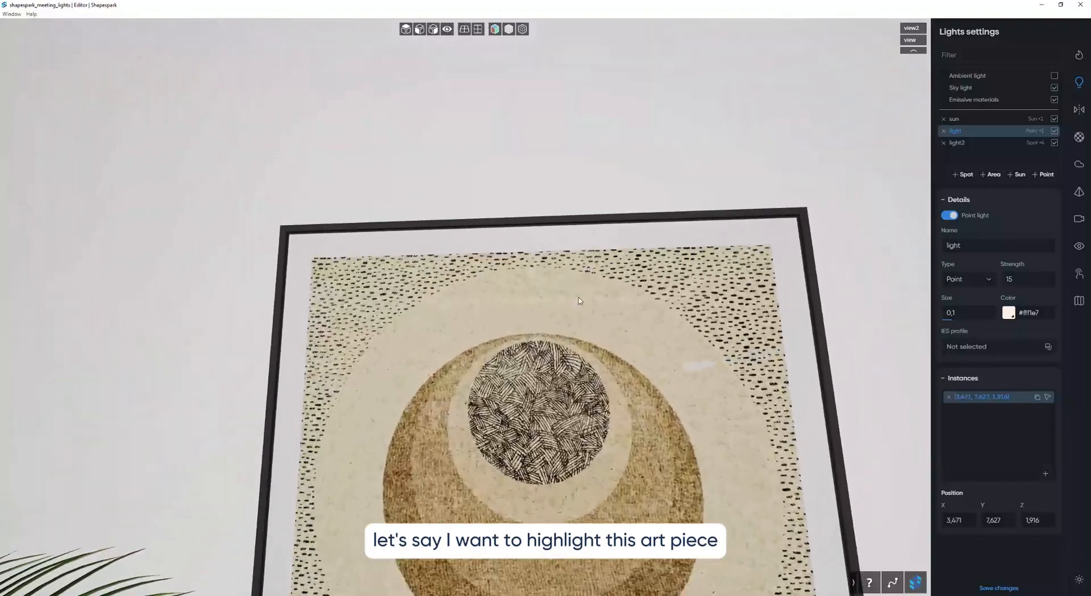
{"action": "left_click", "coordinate": [992, 174]}
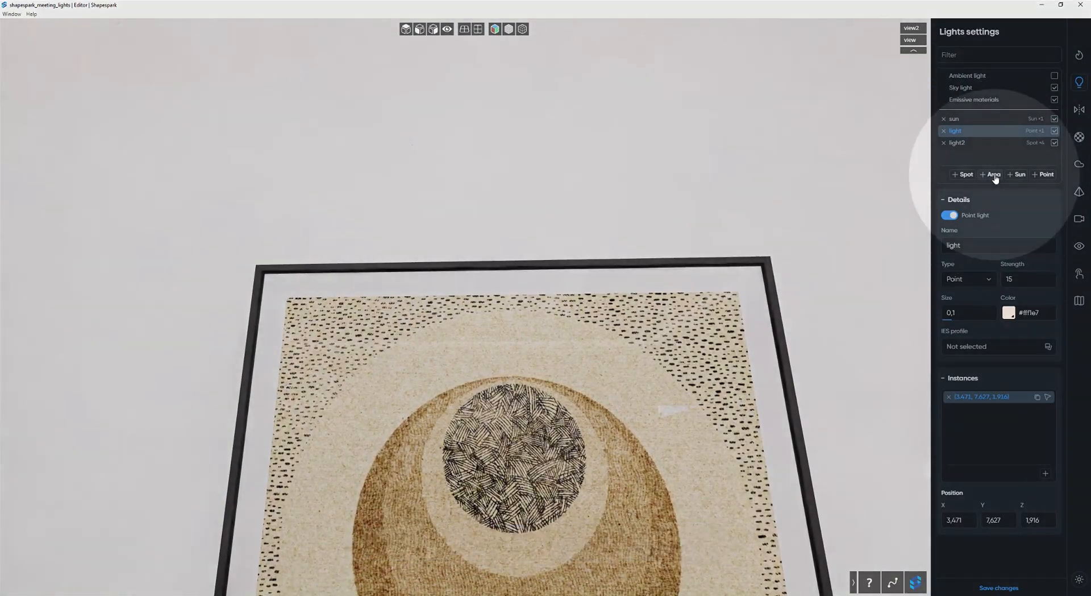
{"action": "left_click_drag", "start_coordinate": [468, 265], "coordinate": [464, 188]}
{"action": "left_click_drag", "start_coordinate": [700, 329], "coordinate": [365, 315]}
{"action": "key", "text": "d"}
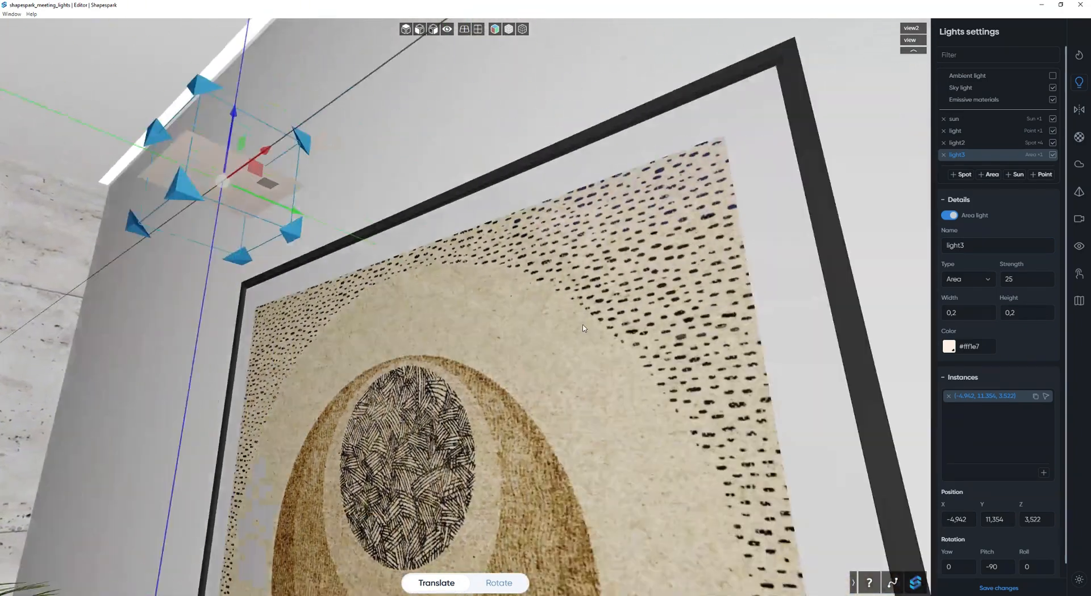
{"action": "left_click_drag", "start_coordinate": [151, 205], "coordinate": [284, 233]}
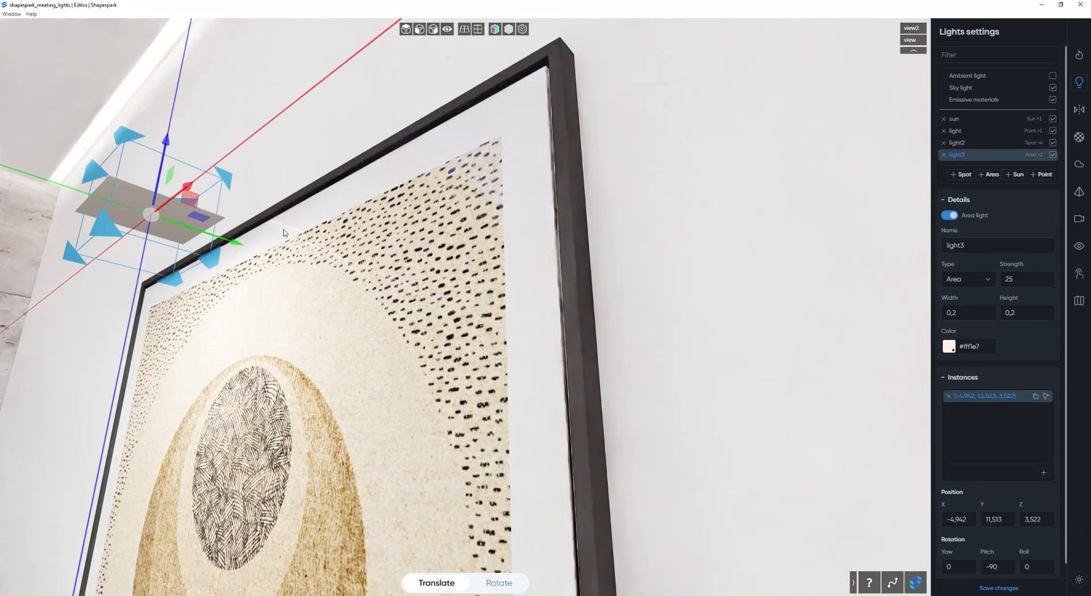
Resize the area light to 1.42 wide by 0.04 high and align it with the frame's upper edge at (-4.845, 11.667, 3.552).
{"action": "left_click_drag", "start_coordinate": [982, 321], "coordinate": [1037, 316]}
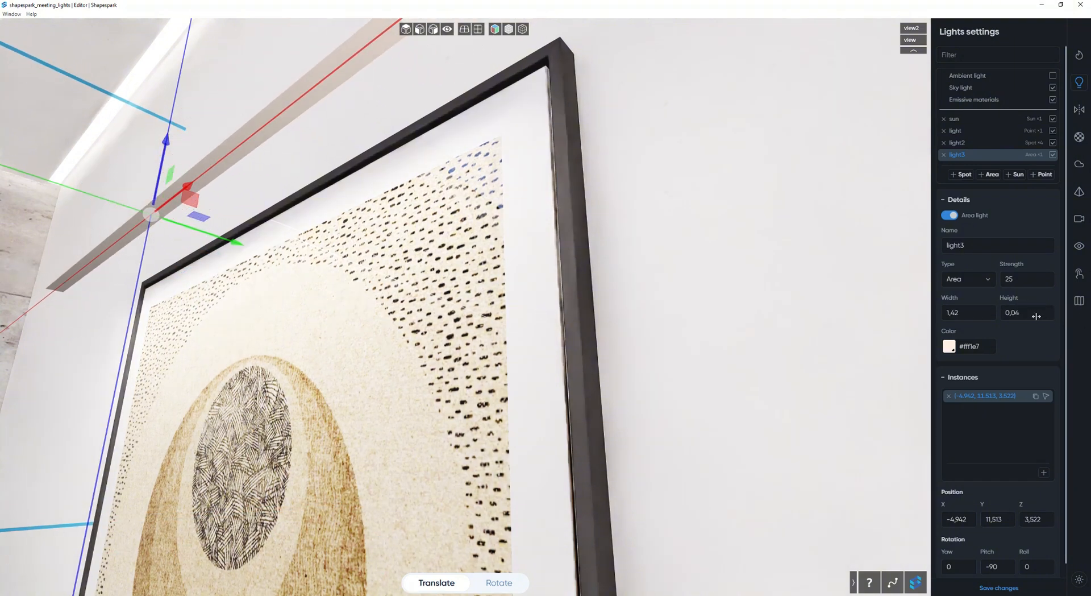
{"action": "left_click_drag", "start_coordinate": [202, 217], "coordinate": [295, 249]}
{"action": "left_click_drag", "start_coordinate": [247, 210], "coordinate": [289, 168]}
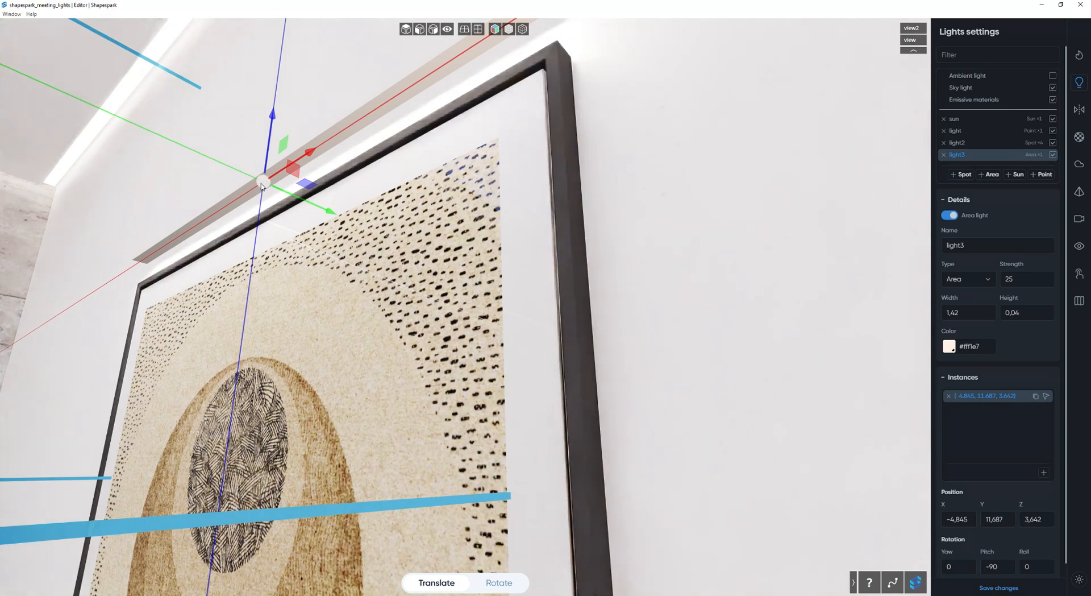
{"action": "left_click_drag", "start_coordinate": [267, 157], "coordinate": [263, 182]}
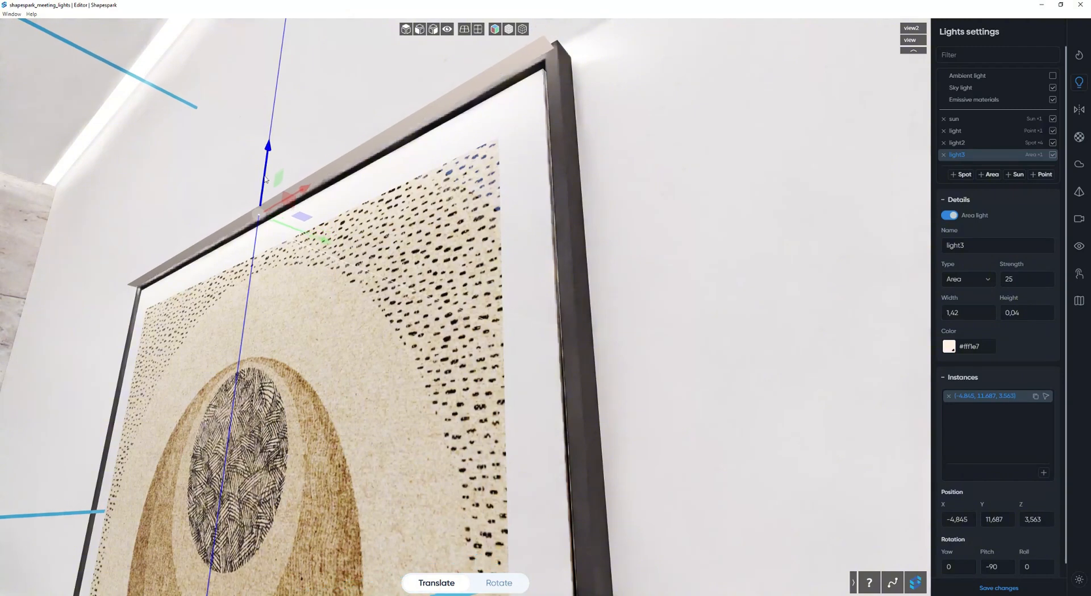
{"action": "mouse_move", "coordinate": [310, 238]}
{"action": "left_mouse_down"}
{"action": "mouse_move", "coordinate": [423, 284]}
{"action": "mouse_move", "coordinate": [411, 282]}
{"action": "mouse_move", "coordinate": [423, 332]}
{"action": "mouse_move", "coordinate": [501, 420]}
{"action": "mouse_move", "coordinate": [472, 354]}
{"action": "left_mouse_up"}
Examine the area light's effect on the framed artwork from near and far, with its gizmo out of view.
{"action": "scroll", "coordinate": [408, 283], "scroll_direction": "down", "scroll_amount": 5}
{"action": "key", "text": "a"}
{"action": "key", "text": "s"}
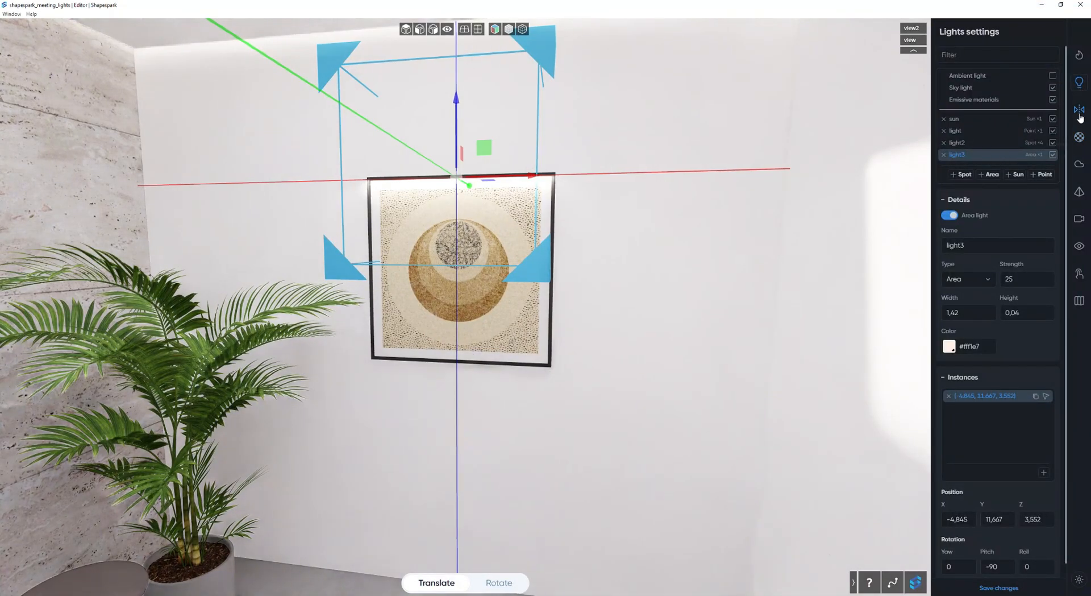
{"action": "left_click", "coordinate": [1080, 111]}
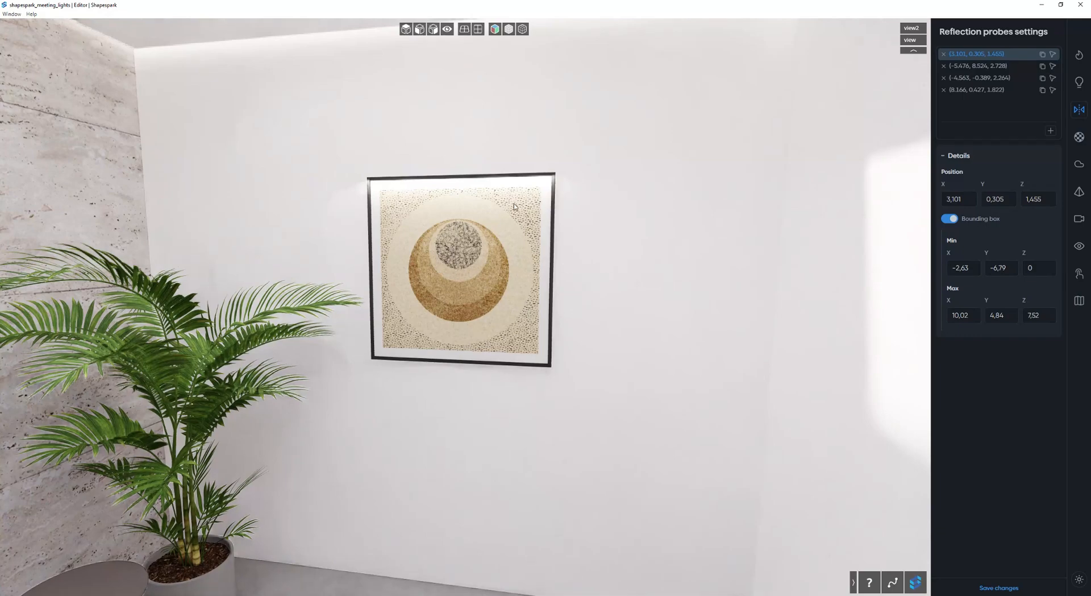
{"action": "left_click", "coordinate": [1079, 83]}
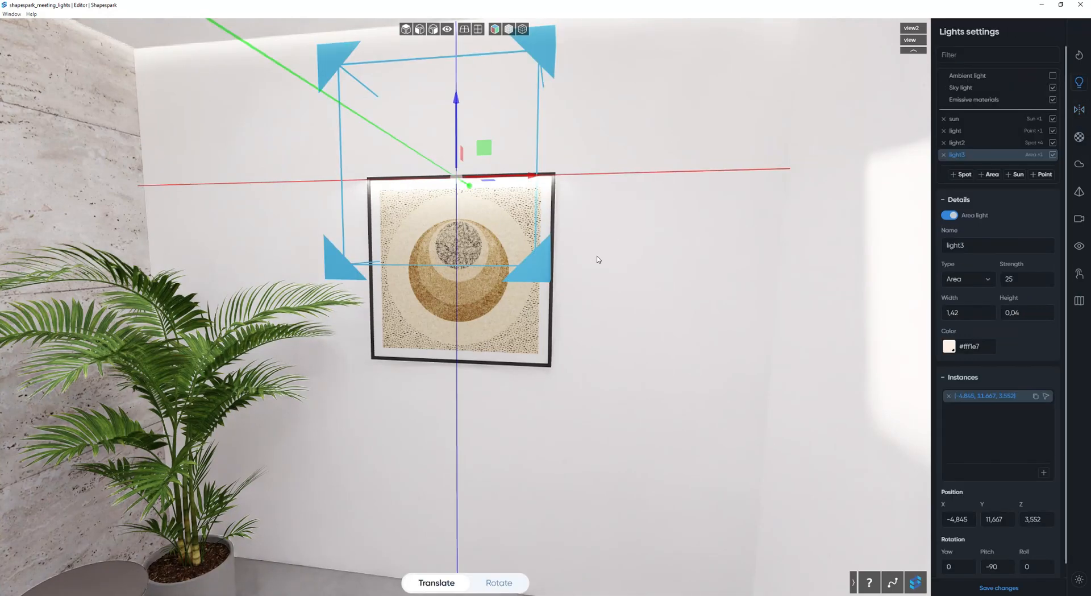
{"action": "left_click_drag", "start_coordinate": [620, 253], "coordinate": [556, 248]}
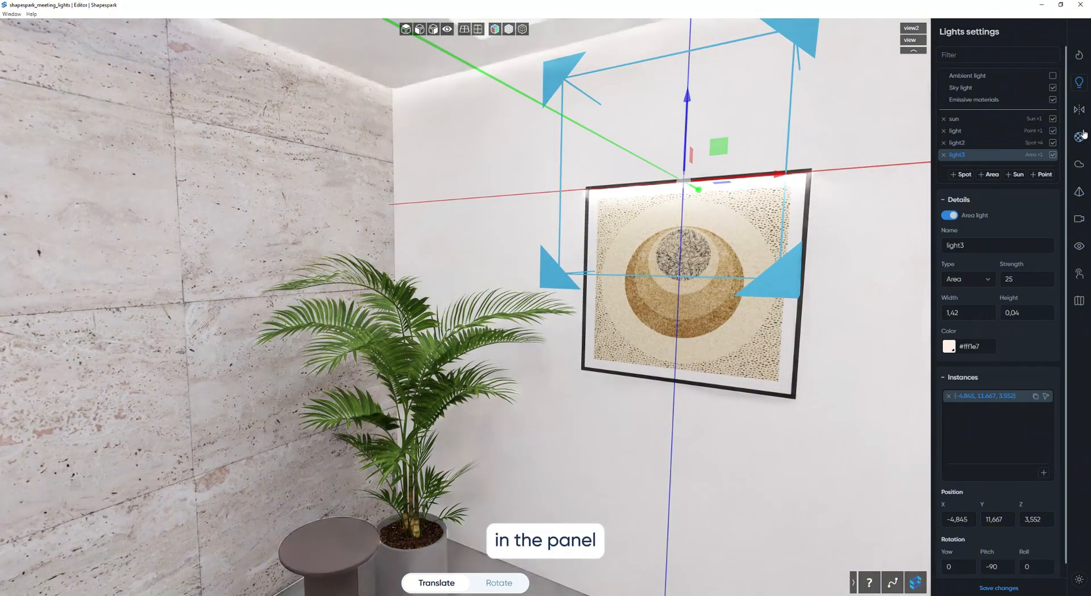
{"action": "left_click", "coordinate": [966, 142]}
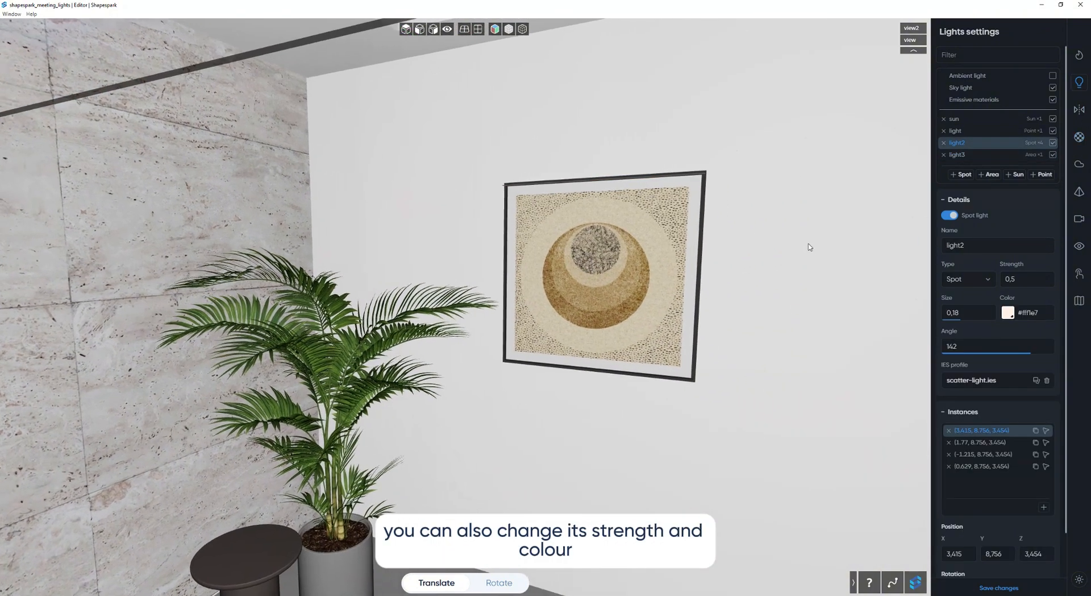
{"action": "key", "text": "d"}
{"action": "left_click_drag", "start_coordinate": [779, 243], "coordinate": [653, 204]}
{"action": "key", "text": "w"}
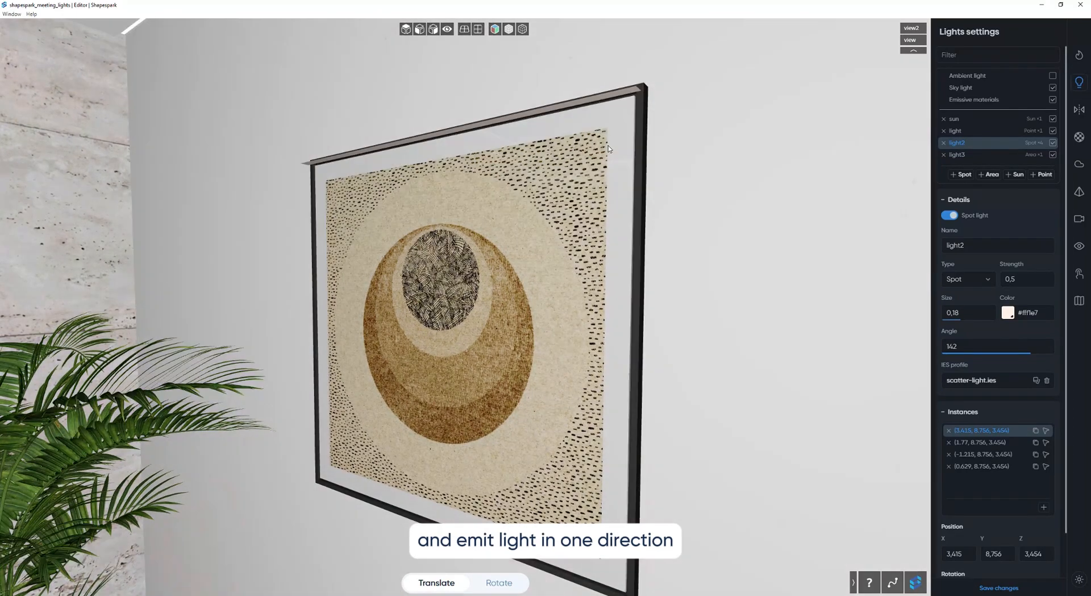
{"action": "key", "text": "s"}
{"action": "left_click_drag", "start_coordinate": [609, 146], "coordinate": [646, 241]}
{"action": "key", "text": "s"}
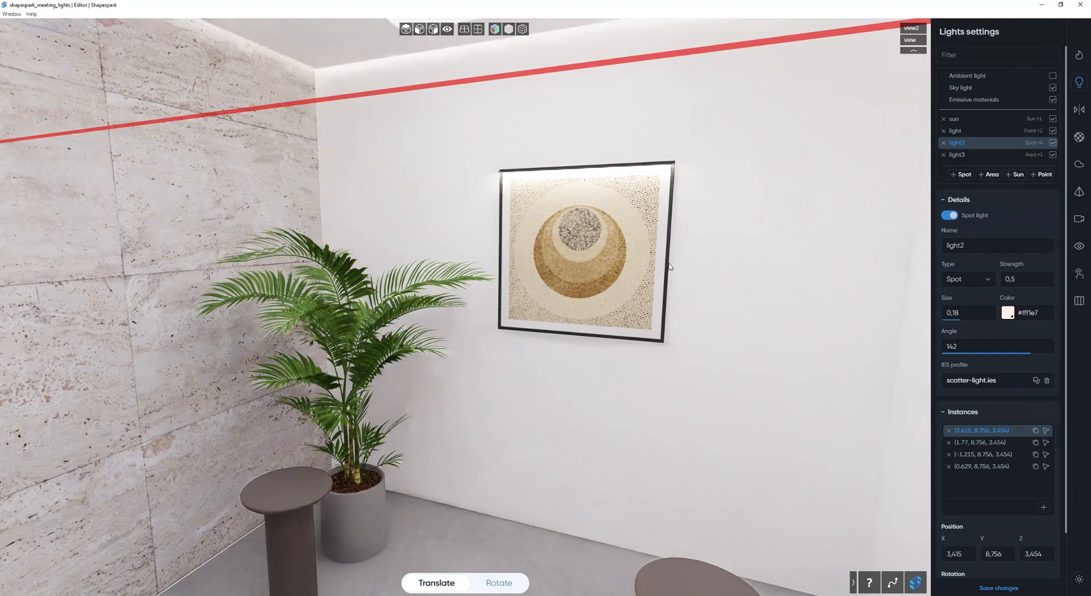
Turn on ambient light and check its effect on the wall panel in the sofa corner.
{"action": "left_click_drag", "start_coordinate": [669, 267], "coordinate": [912, 340]}
{"action": "left_click_drag", "start_coordinate": [625, 307], "coordinate": [932, 298]}
{"action": "key", "text": "w"}
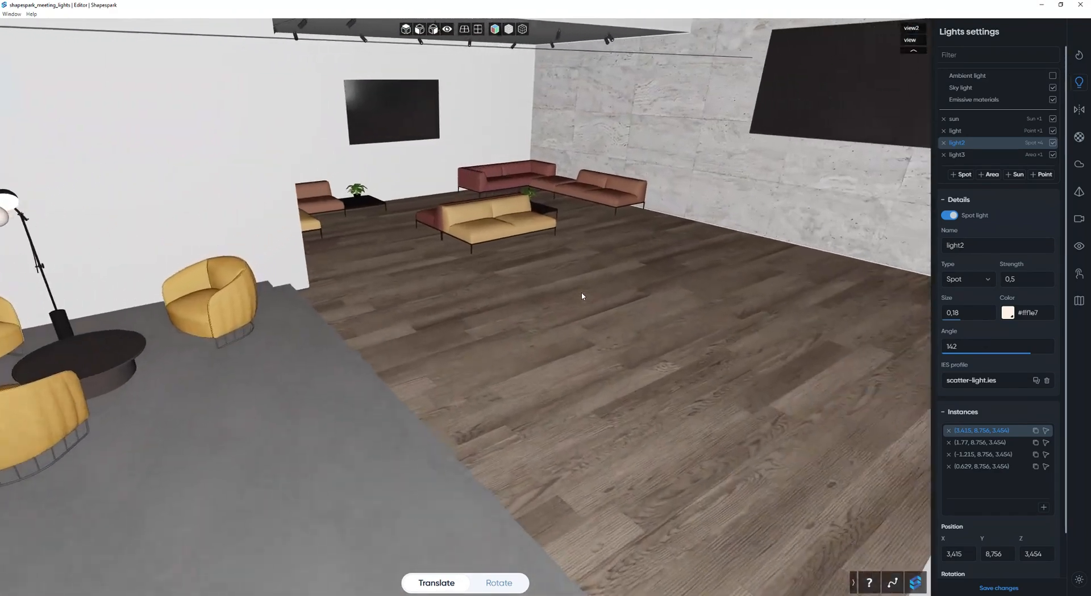
{"action": "key", "text": "w"}
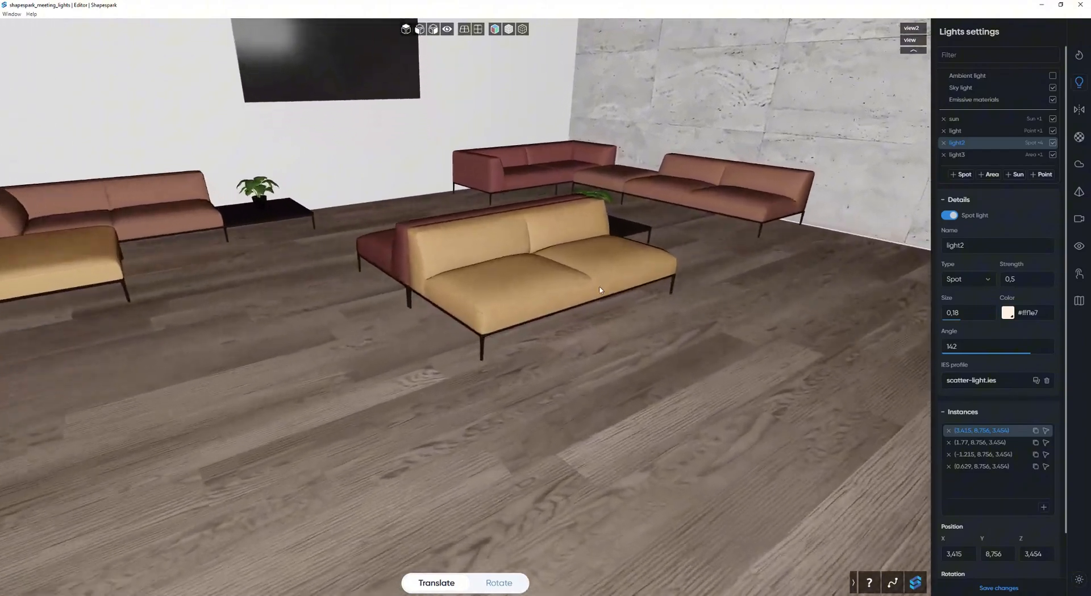
{"action": "key", "text": "w"}
{"action": "left_click_drag", "start_coordinate": [600, 290], "coordinate": [371, 197]}
{"action": "key", "text": "s"}
{"action": "key", "text": "s"}
{"action": "left_click_drag", "start_coordinate": [477, 248], "coordinate": [456, 237]}
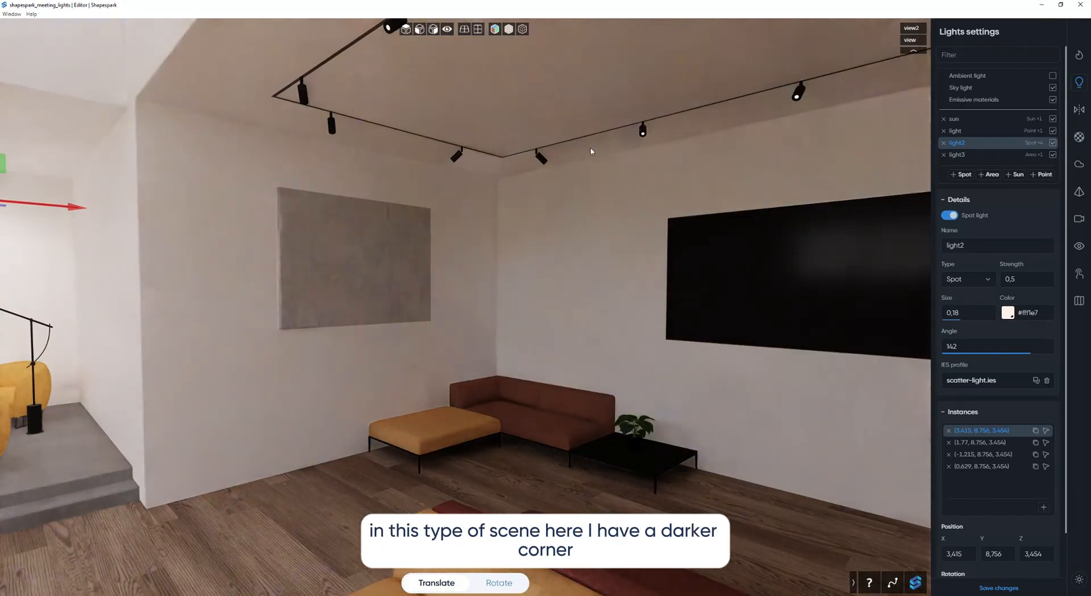
{"action": "left_click", "coordinate": [1053, 76]}
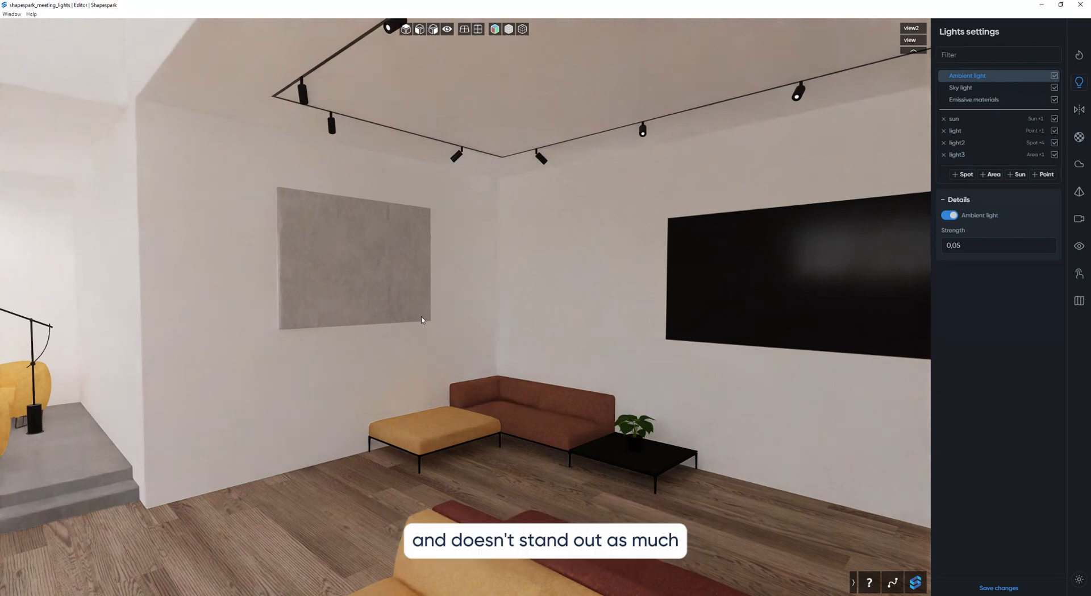
{"action": "mouse_move", "coordinate": [421, 320]}
{"action": "left_mouse_down"}
{"action": "mouse_move", "coordinate": [410, 324]}
{"action": "mouse_move", "coordinate": [471, 318]}
{"action": "left_mouse_up"}
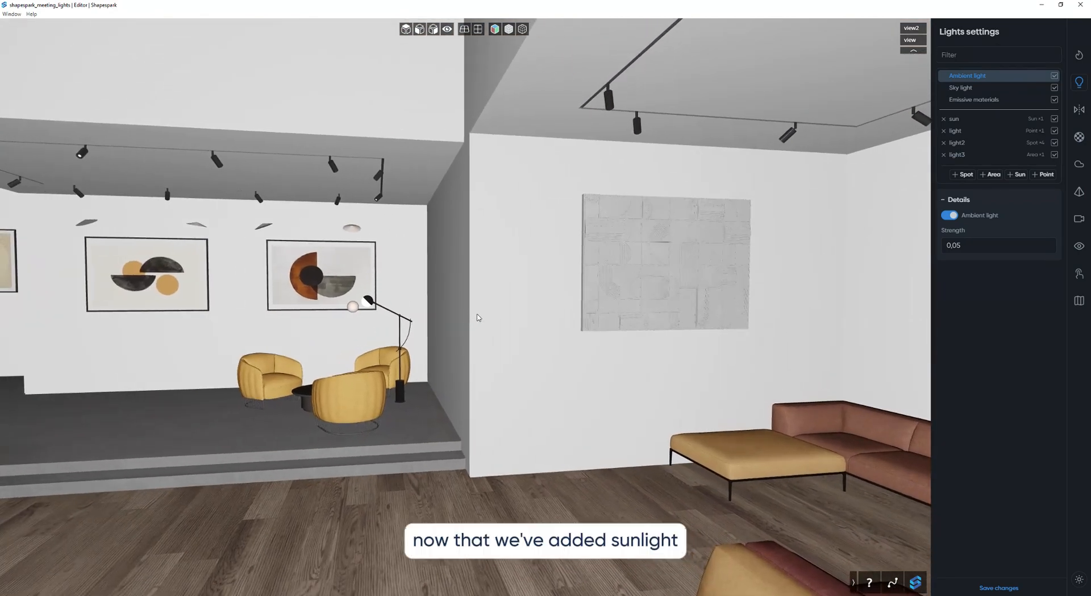